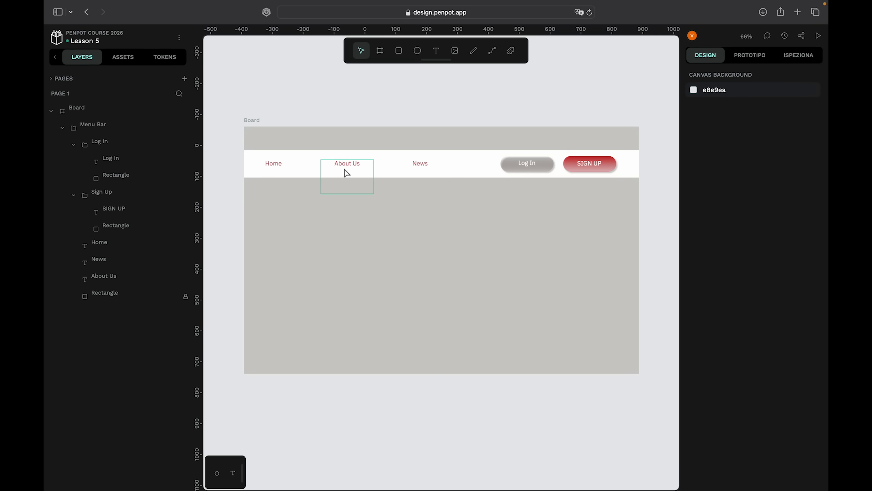
# Draw a rectangle about 640 by 425 on the right side of the board, below the menu bar.
pyautogui.click(332, 277)
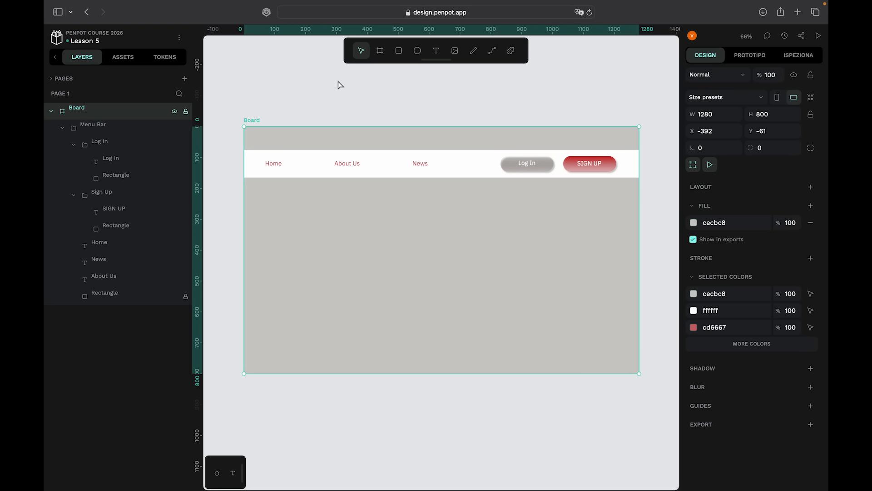
pyautogui.click(337, 85)
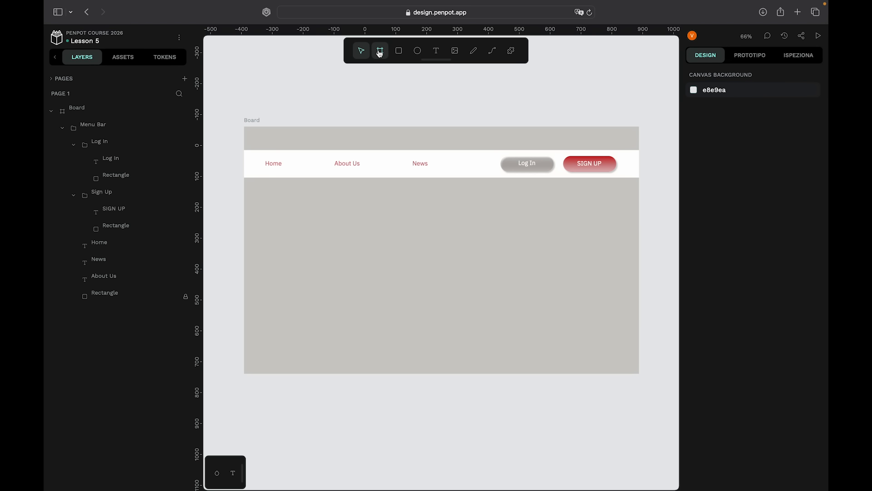
pyautogui.click(399, 51)
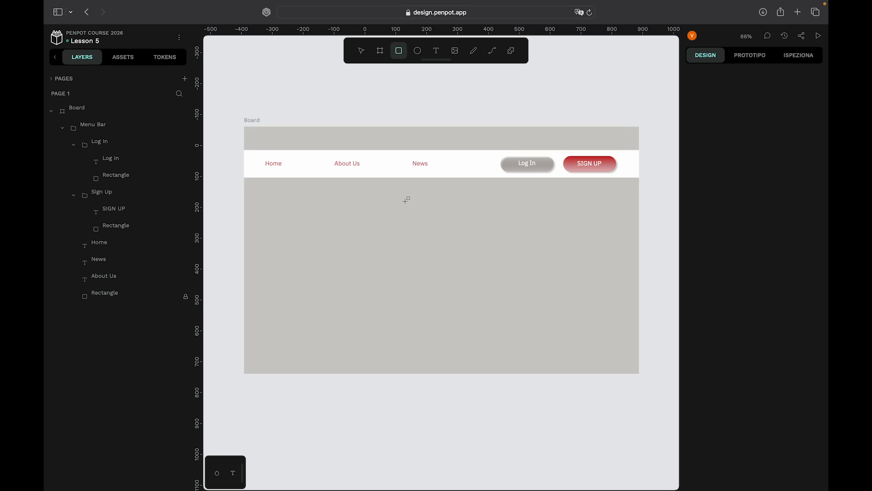
pyautogui.moveTo(407, 201); pyautogui.dragTo(604, 333)
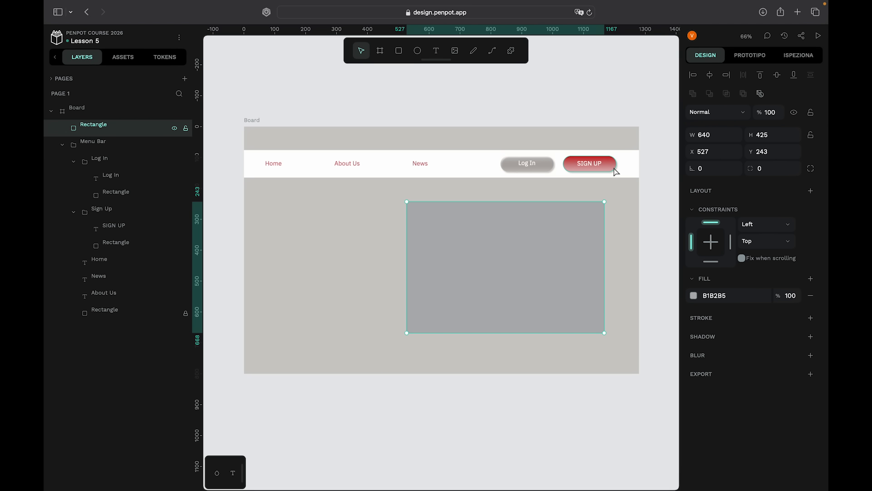
# Align the new rectangle's right edge with the right edge of the SIGN UP button's rectangle.
pyautogui.keyDown('shift'); pyautogui.click(616, 171); pyautogui.keyUp('shift')
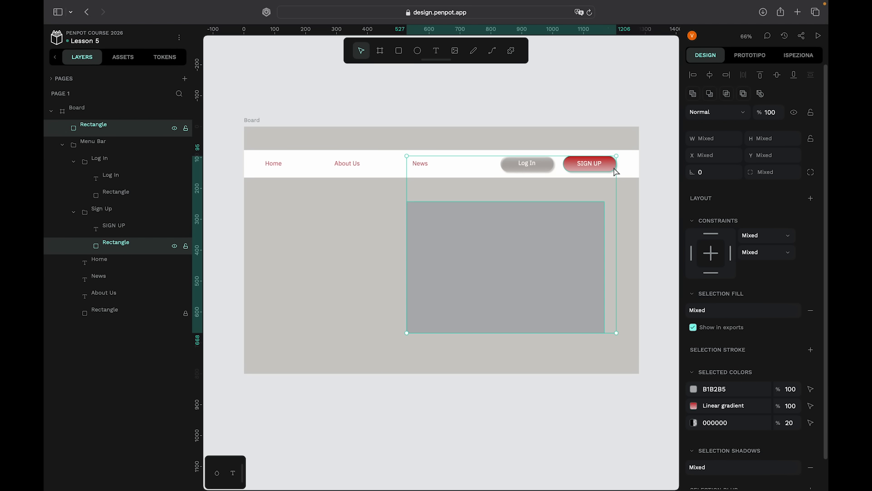
pyautogui.click(728, 80)
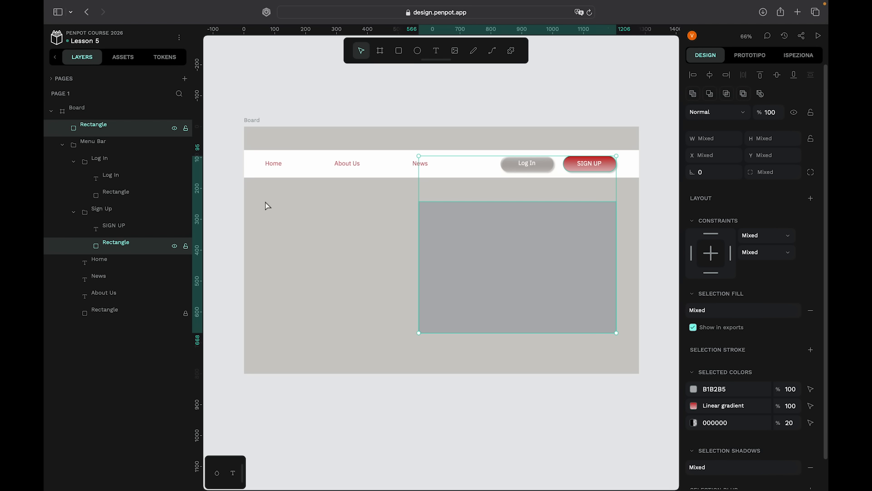
pyautogui.click(596, 92)
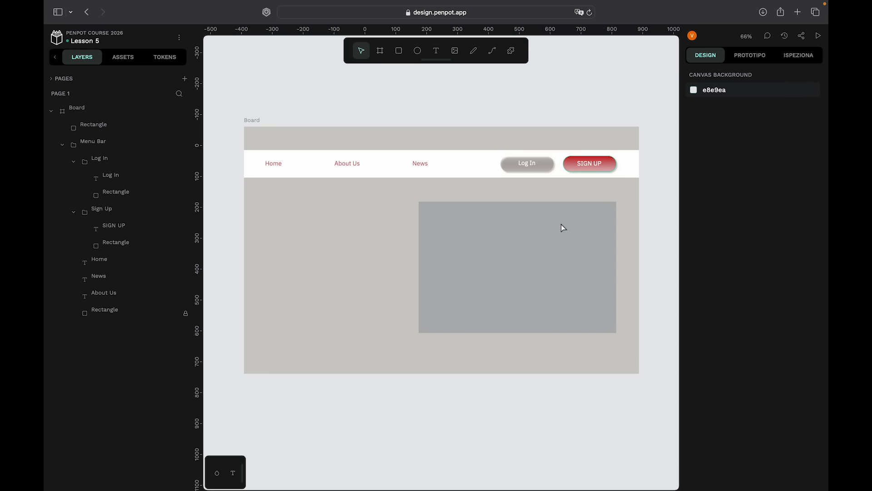
# Round all corners of the large grey rectangle with a radius of 30.
pyautogui.click(550, 265)
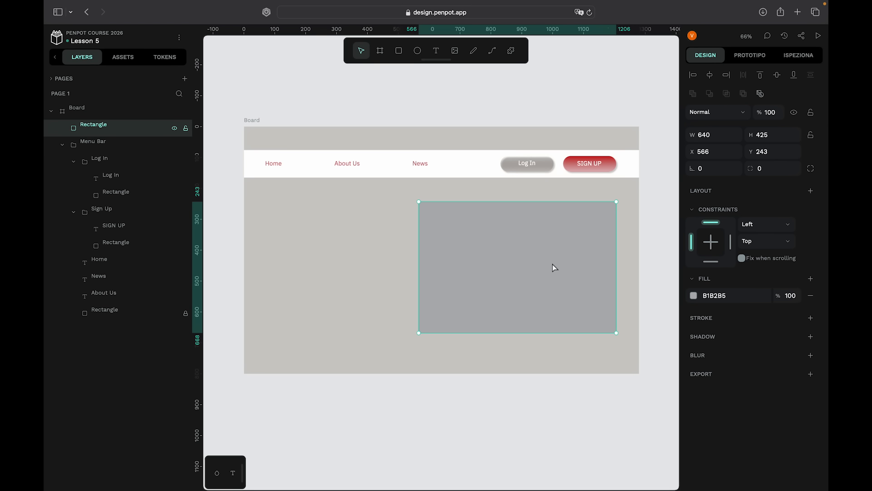
pyautogui.click(778, 167)
pyautogui.write('3')
pyautogui.press('Return')
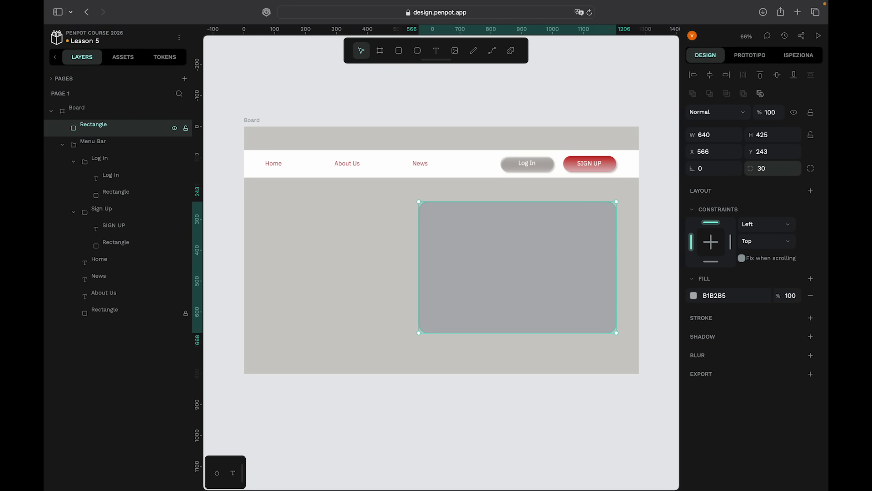
pyautogui.write('50')
pyautogui.press('Return')
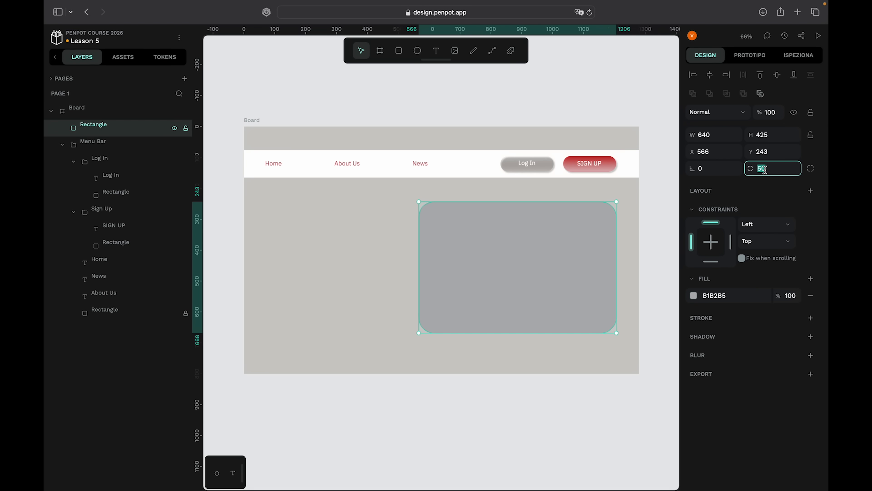
pyautogui.write('30')
pyautogui.press('Return')
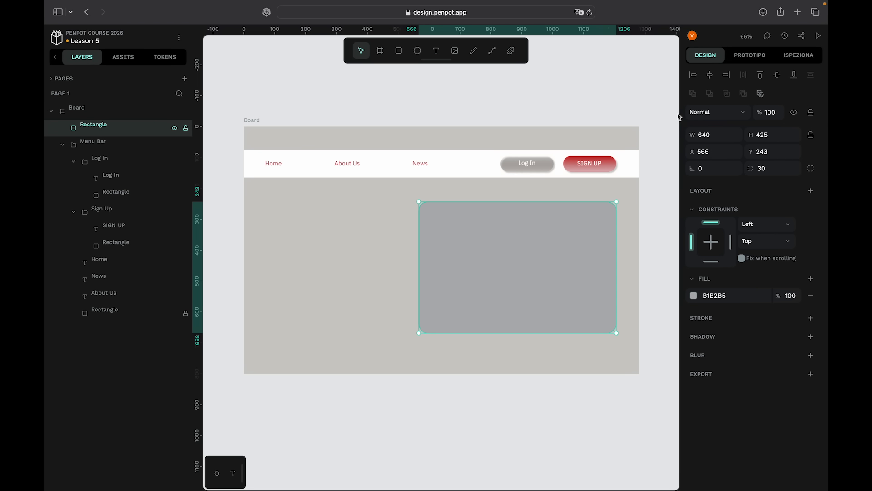
pyautogui.press('Escape')
pyautogui.click(597, 91)
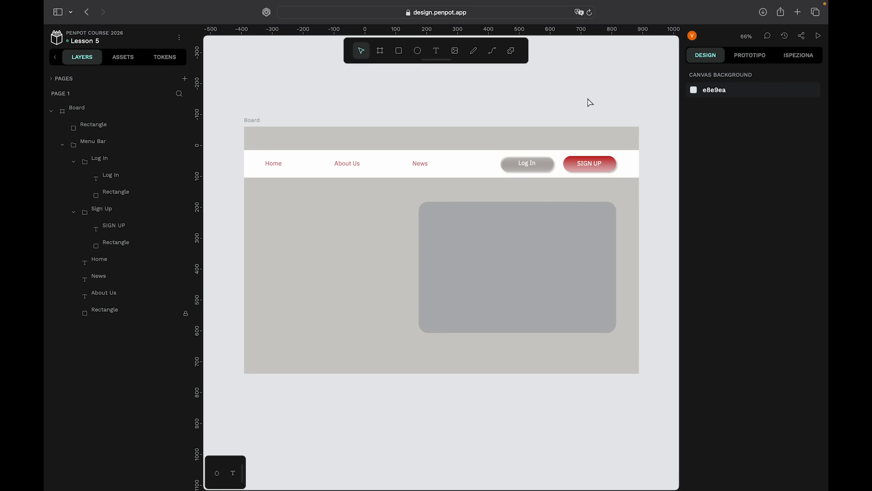
# Open pexels.com in a new browser tab and go to the Landscape photo category.
pyautogui.click(798, 11)
pyautogui.write('pexels.com')
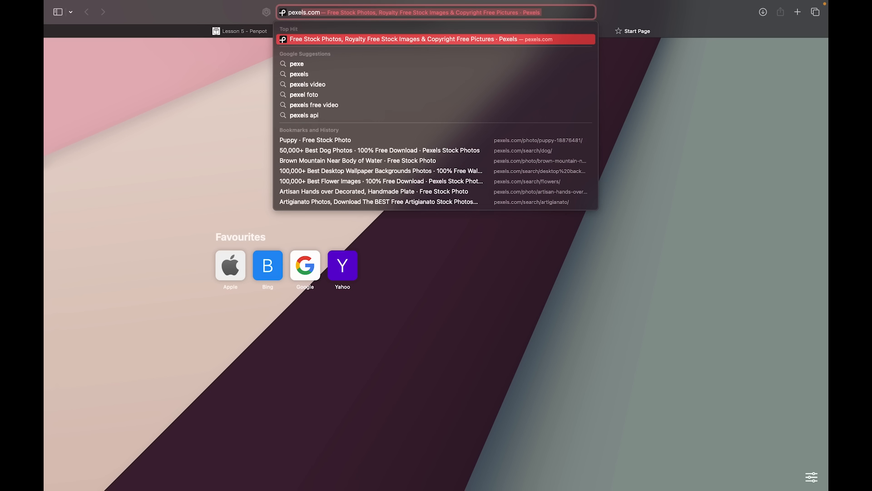
pyautogui.press('Return')
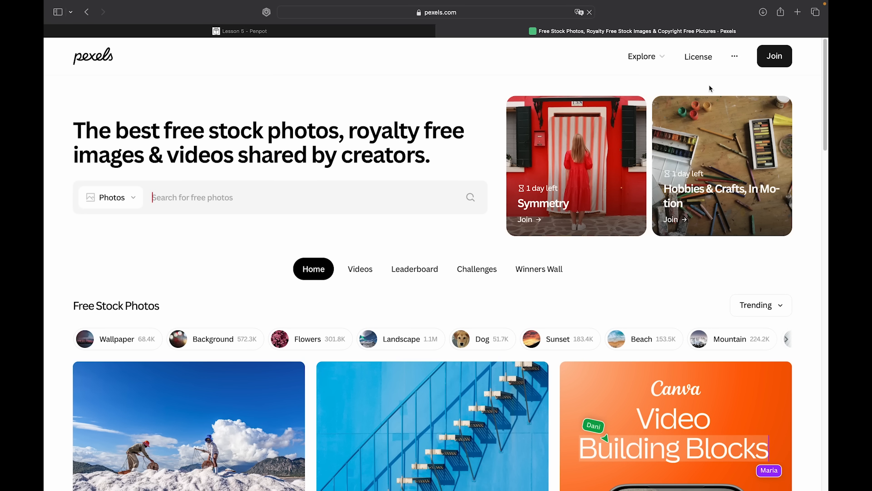
pyautogui.click(393, 338)
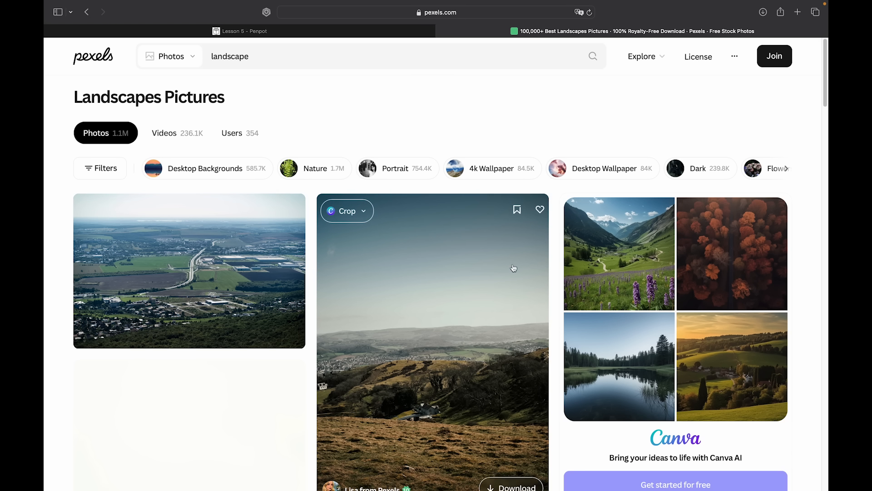
# Browse the landscape photos for an image that suits the web page design.
pyautogui.scroll(-5, 471, 312)
pyautogui.scroll(-7, 471, 312)
pyautogui.scroll(4, 462, 195)
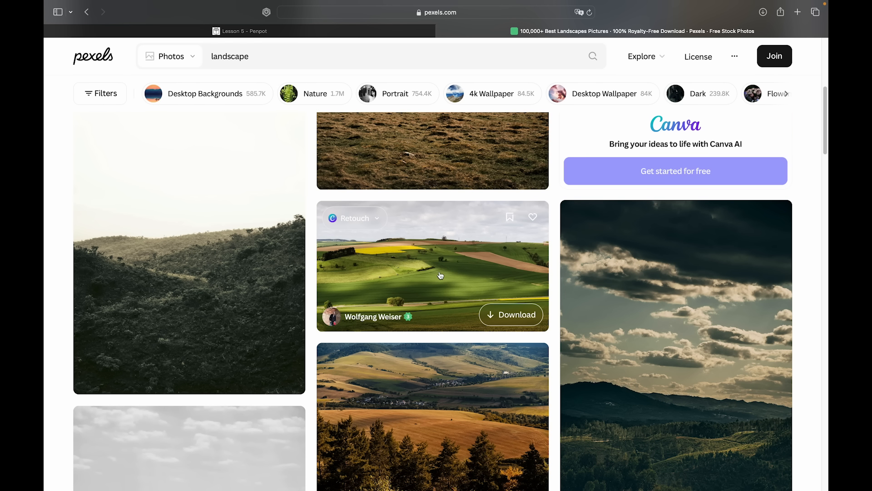
pyautogui.scroll(-5, 427, 263)
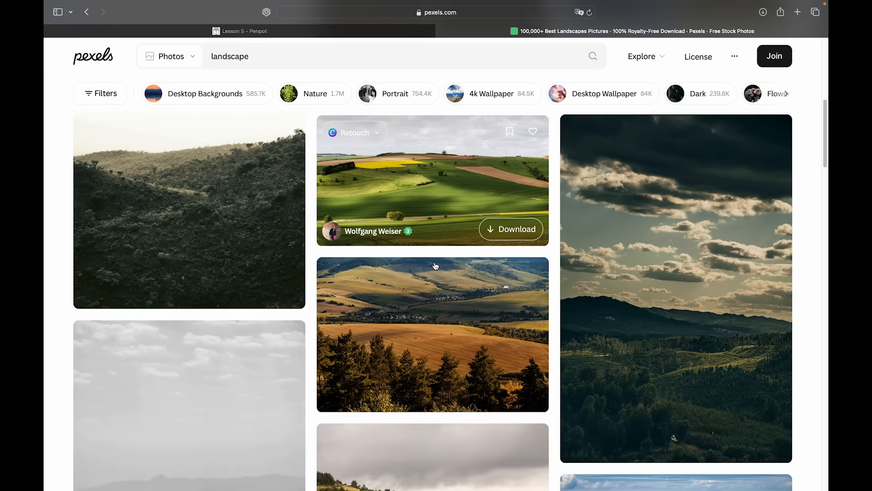
pyautogui.scroll(2, 437, 268)
pyautogui.scroll(-5, 441, 271)
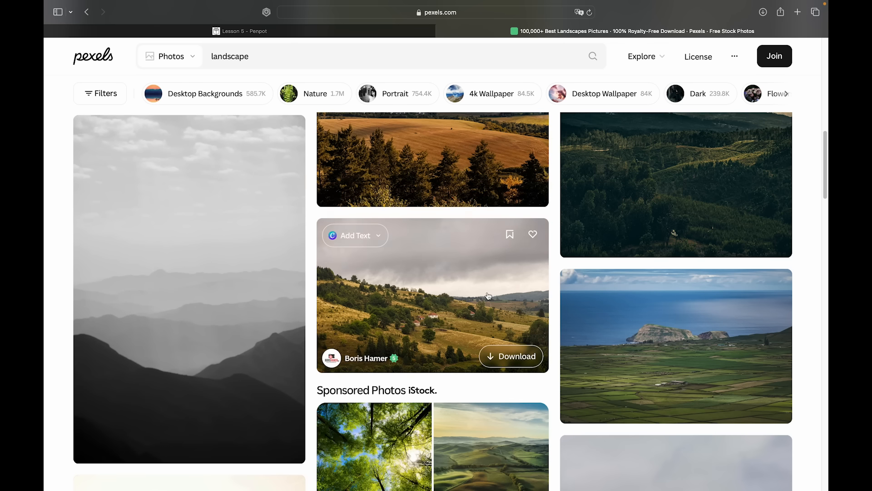
pyautogui.scroll(-8, 441, 271)
pyautogui.scroll(-15, 441, 301)
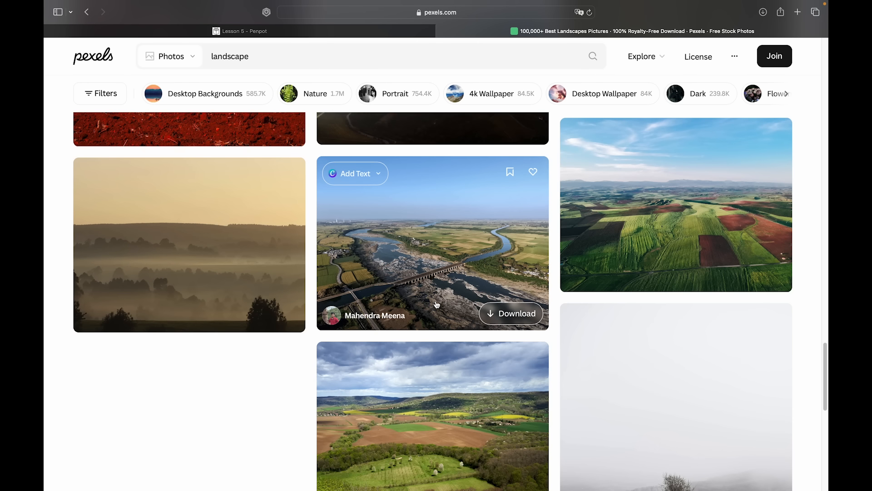
pyautogui.scroll(20, 434, 302)
pyautogui.scroll(-2, 441, 305)
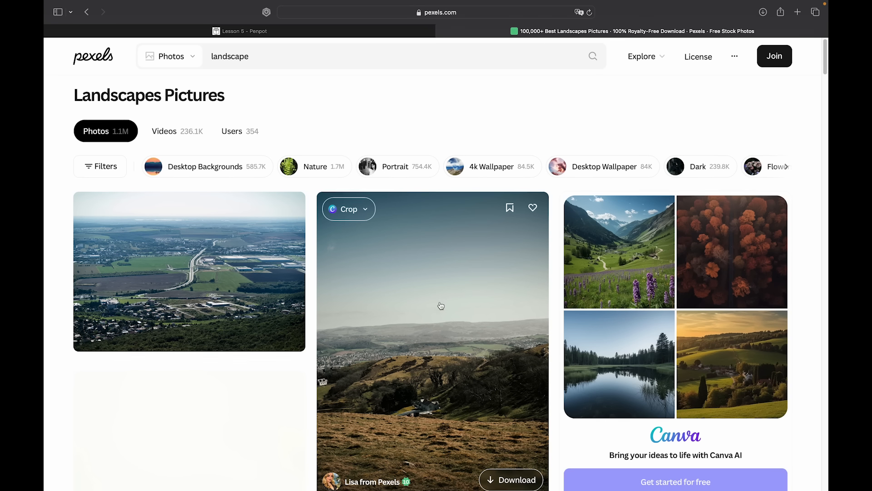
# Find the Tree Silhouette sunset photo in the Desktop Backgrounds category and download it.
pyautogui.click(186, 117)
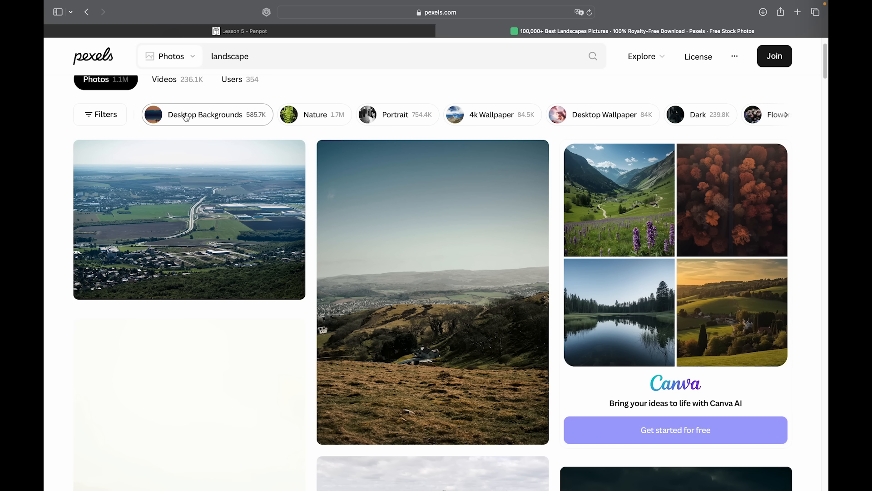
pyautogui.moveTo(398, 222)
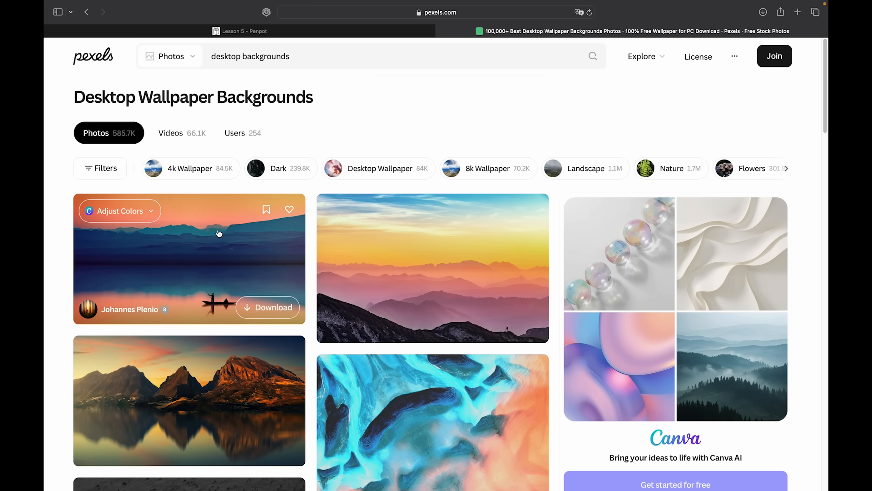
pyautogui.scroll(-2, 331, 255)
pyautogui.scroll(-6, 331, 284)
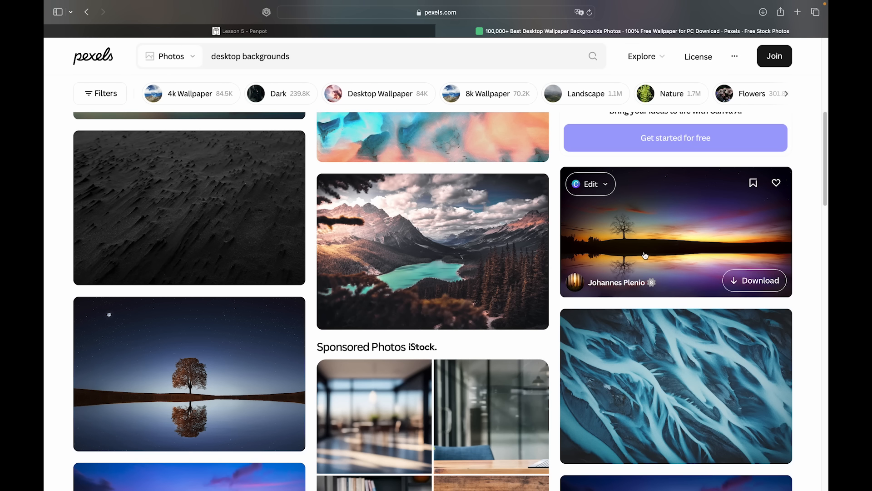
pyautogui.click(644, 256)
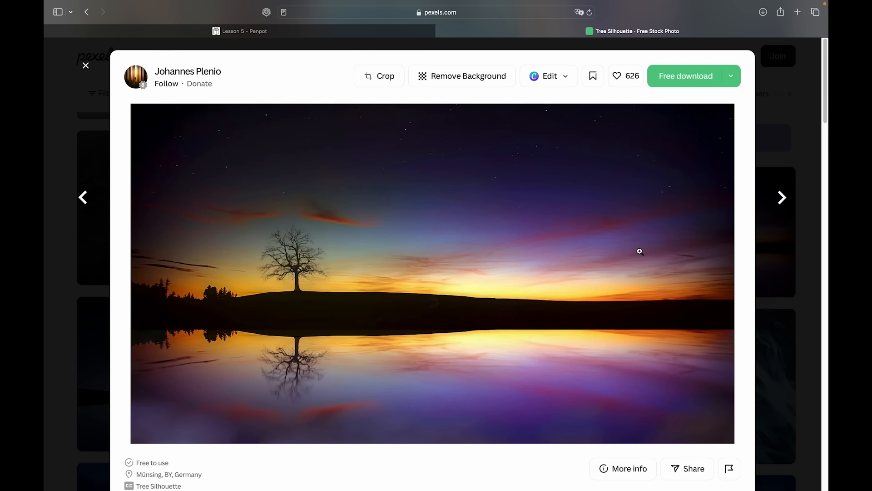
pyautogui.click(688, 78)
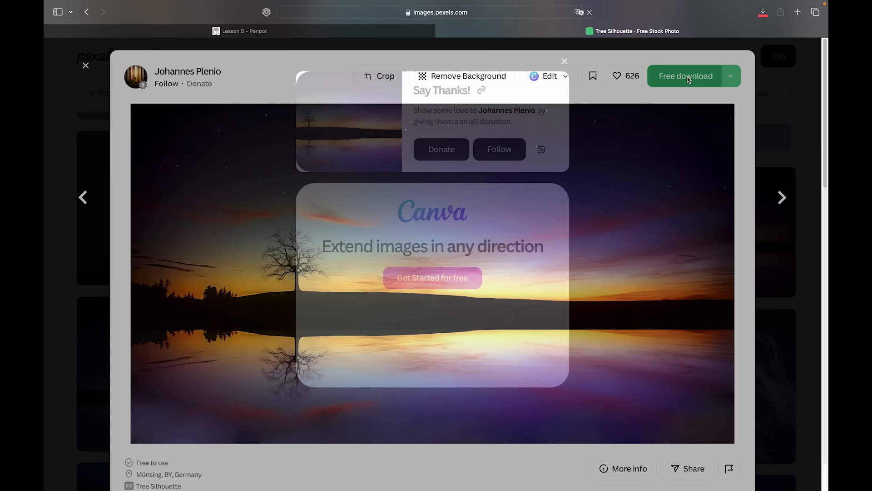
# Switch back to the Penpot design and import the image pexels-jplenio-1642770.jpg from Downloads.
pyautogui.click(397, 32)
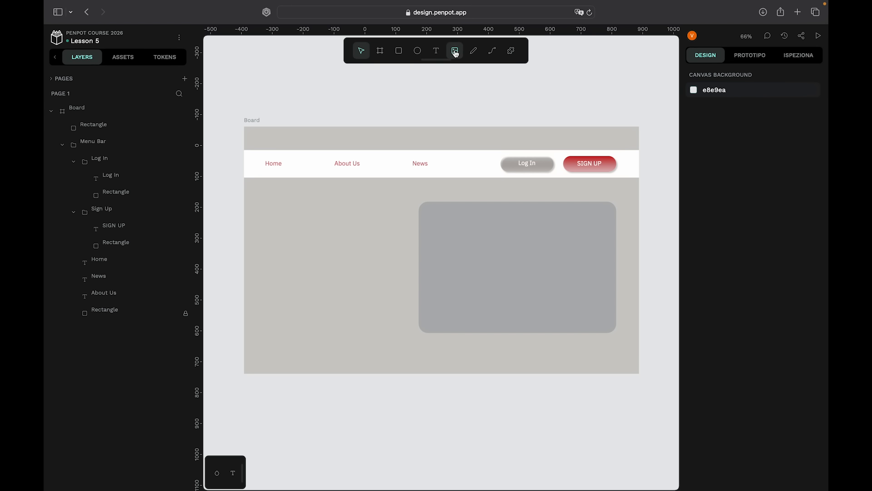
pyautogui.click(455, 52)
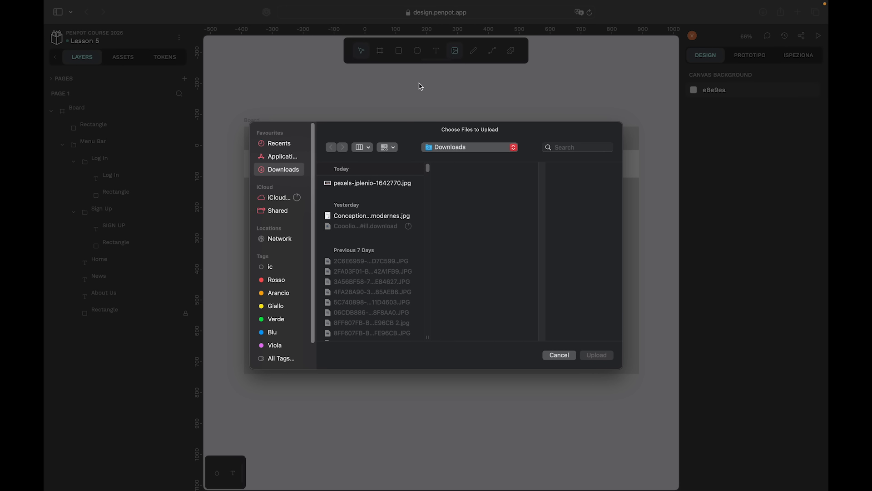
pyautogui.click(395, 185)
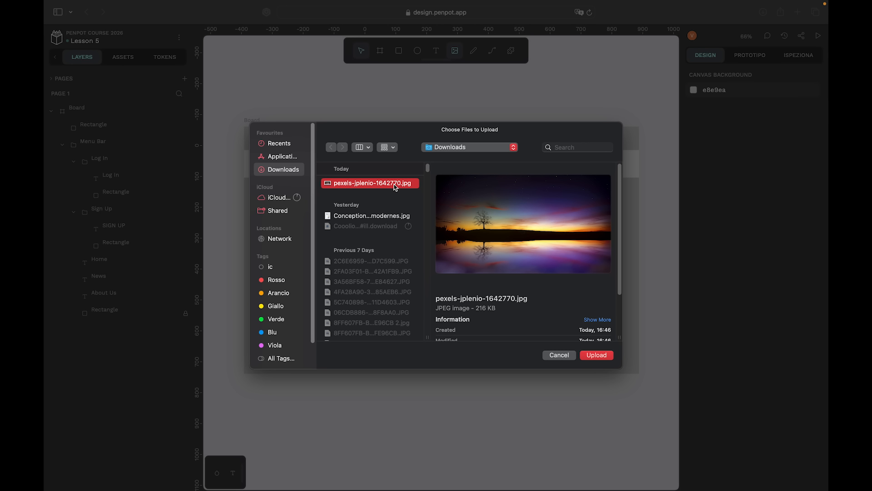
pyautogui.press('Return')
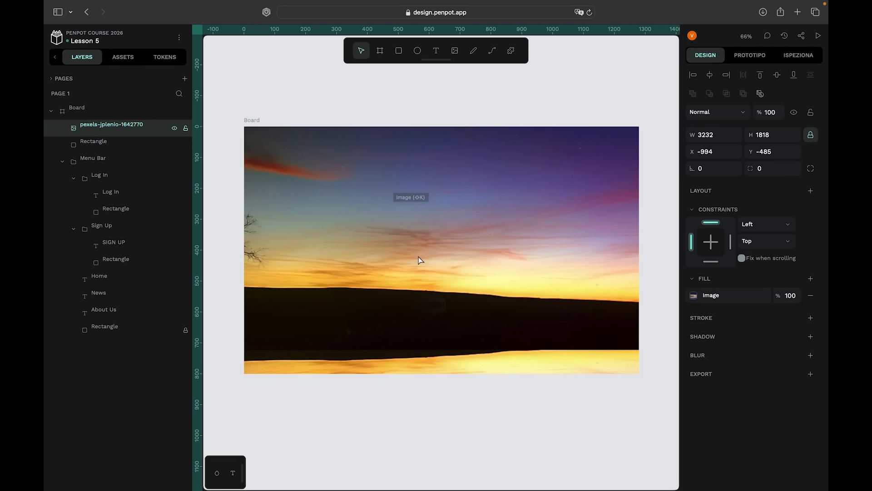
# Move the imported photo down and out of the board so the menu bar and grey rectangle are uncovered.
pyautogui.scroll(-2, 415, 257)
pyautogui.scroll(-1, 415, 259)
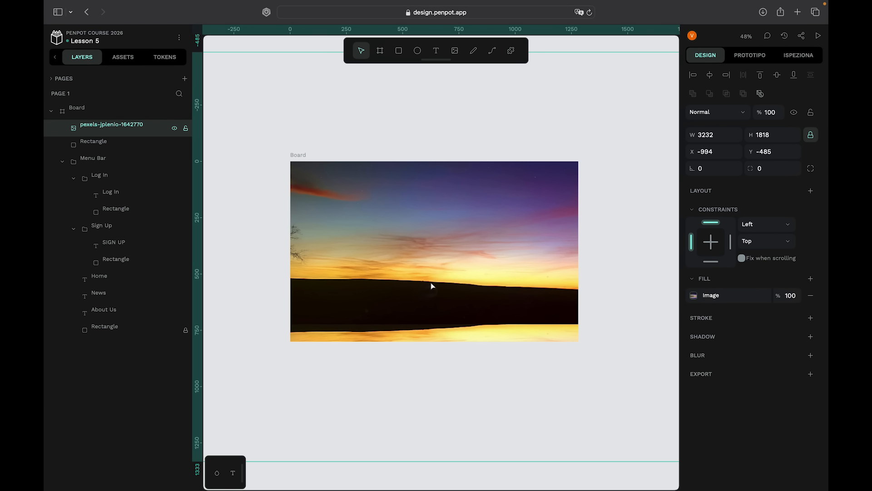
pyautogui.moveTo(430, 260); pyautogui.dragTo(368, 441)
pyautogui.scroll(-4, 389, 389)
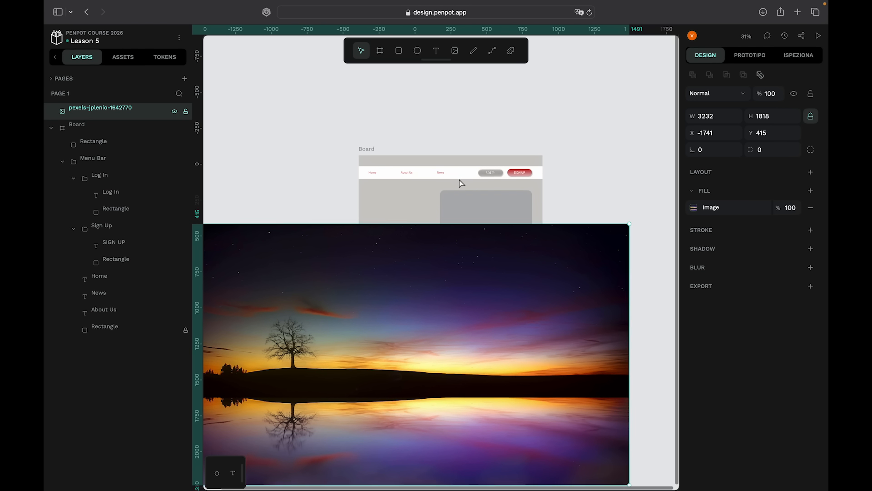
pyautogui.scroll(-2, 458, 179)
pyautogui.hscroll(-1, 458, 179)
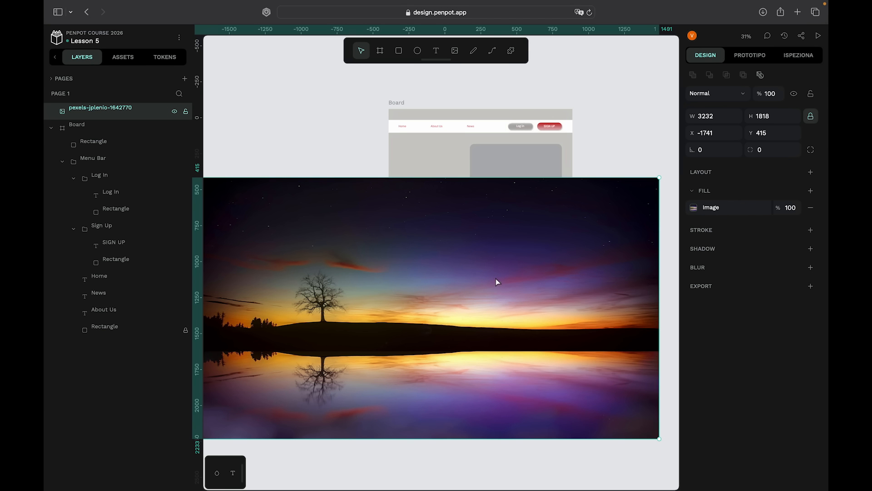
pyautogui.hscroll(3, 500, 281)
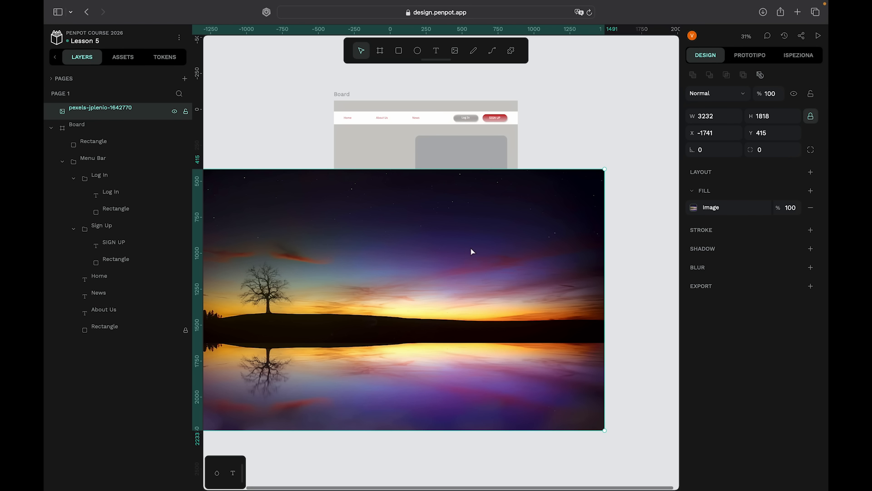
# Scale the photo down proportionally to about 915 by 515 and place it over the lower part of the grey rectangle.
pyautogui.moveTo(471, 251); pyautogui.dragTo(461, 270)
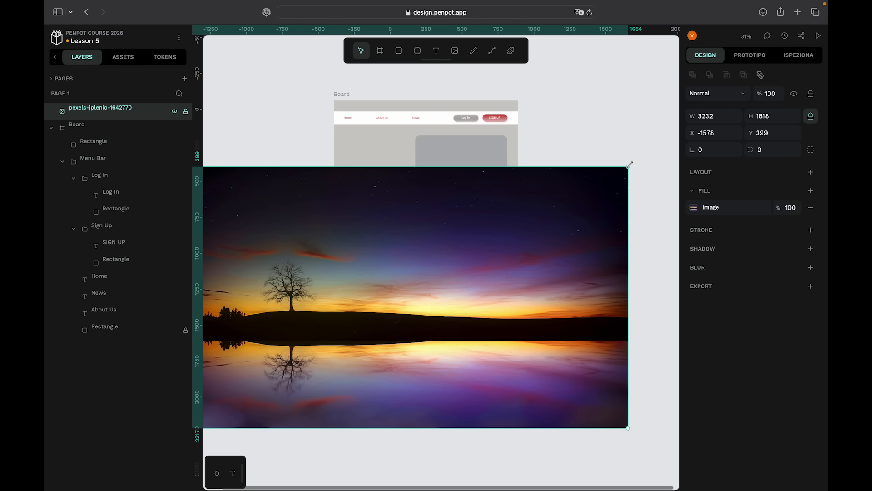
pyautogui.moveTo(629, 167); pyautogui.dragTo(376, 308)
pyautogui.moveTo(370, 413); pyautogui.dragTo(297, 451)
pyautogui.moveTo(270, 397); pyautogui.dragTo(494, 222)
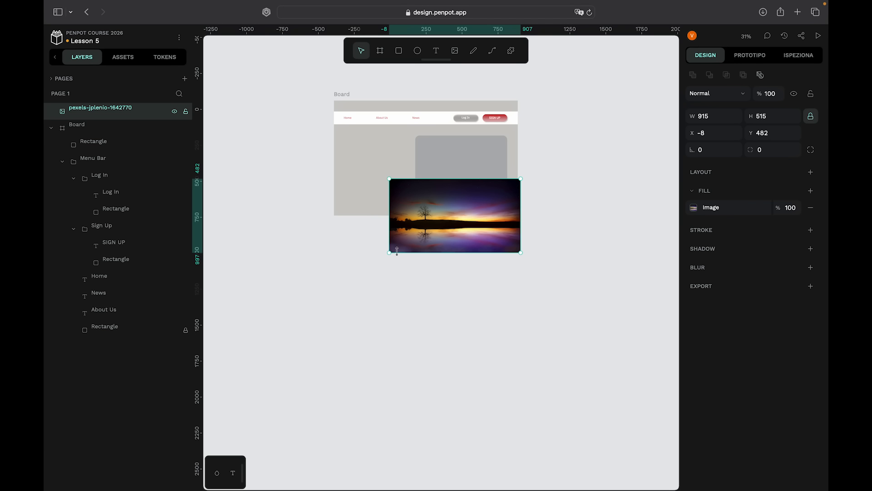
# Scale the photo down proportionally to about 826 by 465 and place it inside the board so it fully covers the grey rounded rectangle.
pyautogui.moveTo(389, 253); pyautogui.dragTo(404, 250)
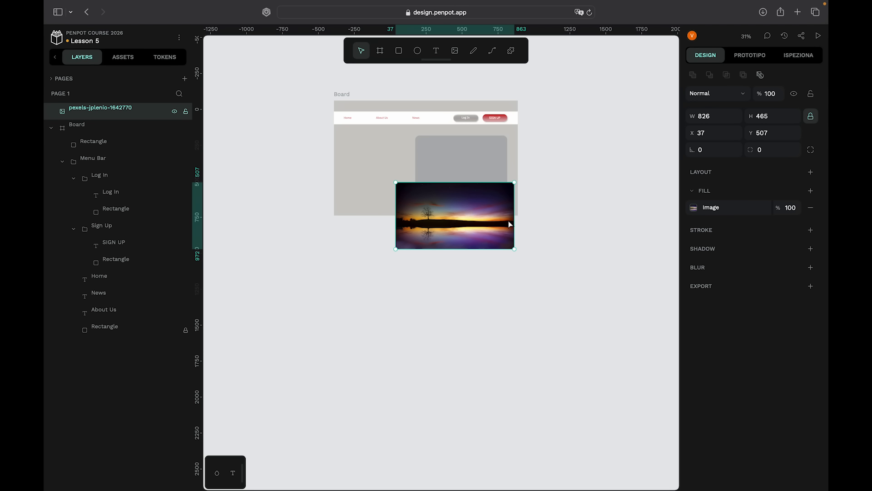
pyautogui.moveTo(475, 226); pyautogui.dragTo(471, 199)
pyautogui.scroll(5, 470, 198)
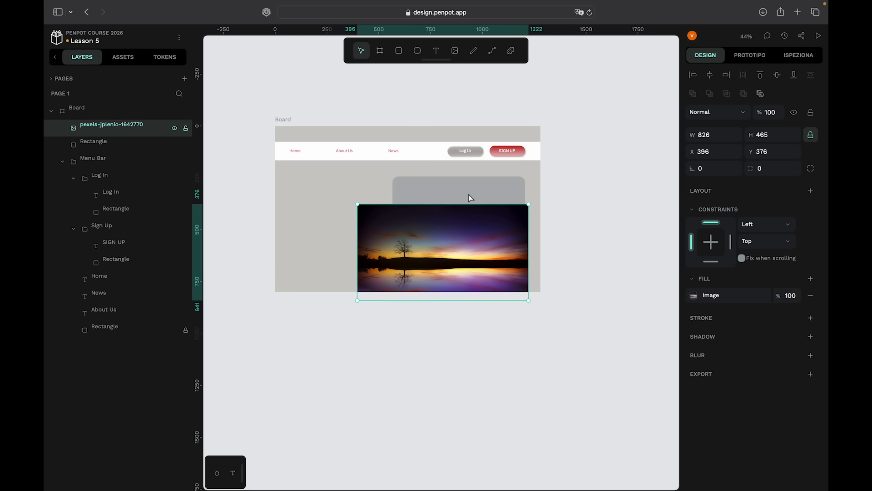
pyautogui.moveTo(457, 248); pyautogui.dragTo(331, 227)
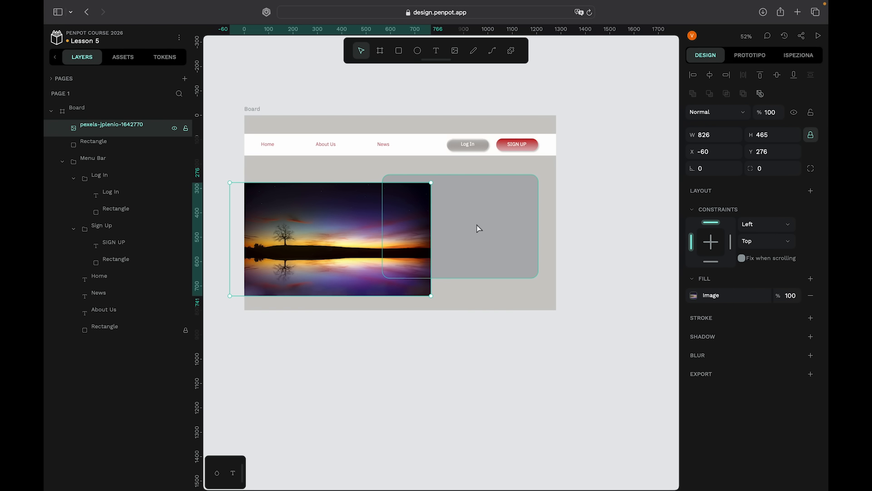
pyautogui.scroll(2, 366, 272)
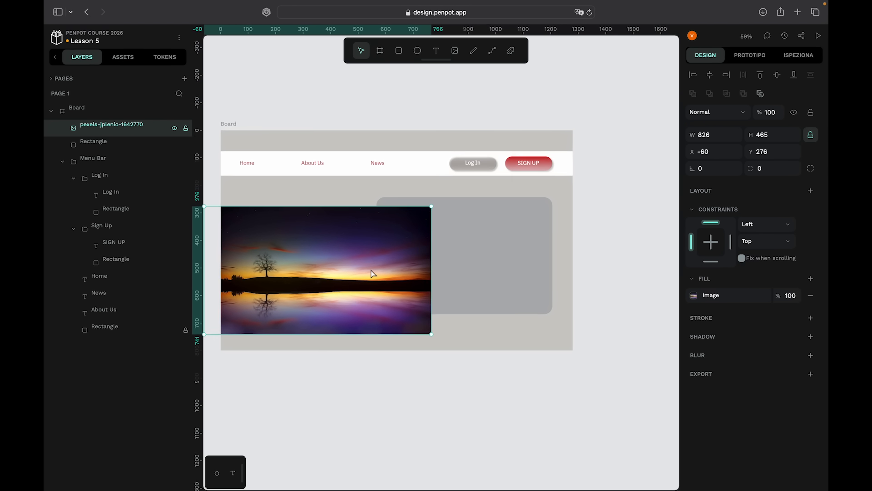
pyautogui.moveTo(366, 279); pyautogui.dragTo(506, 263)
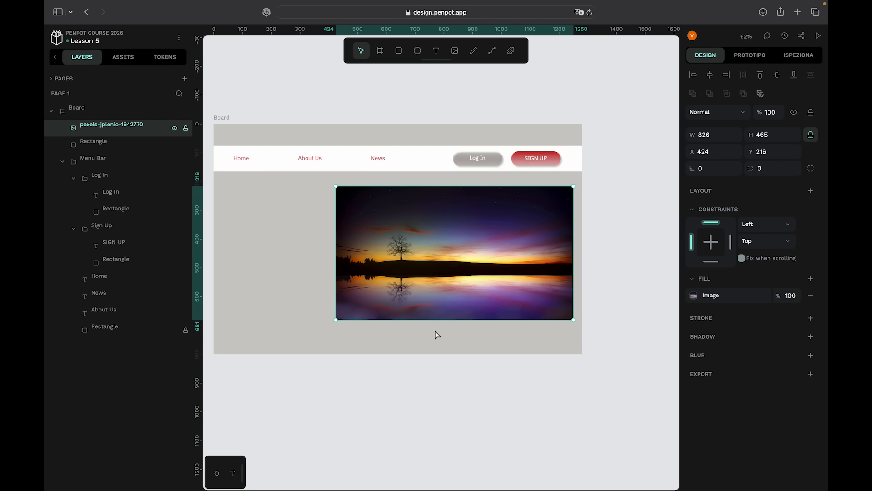
# Mask the photo with the grey rounded rectangle beneath it.
pyautogui.keyDown('shift'); pyautogui.click(139, 144); pyautogui.keyUp('shift')
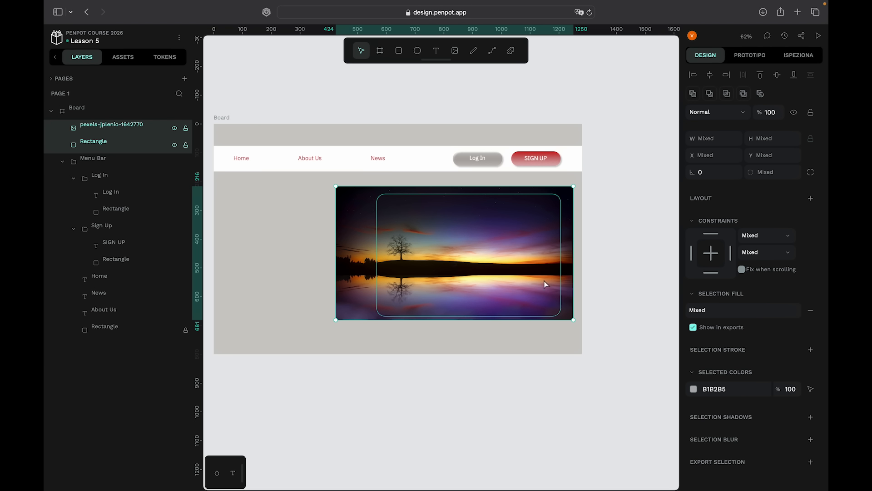
pyautogui.rightClick(522, 261)
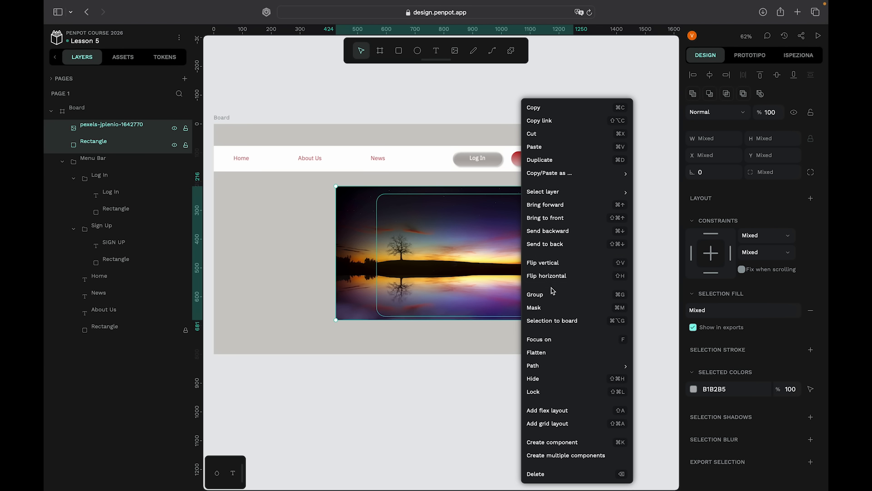
pyautogui.click(549, 307)
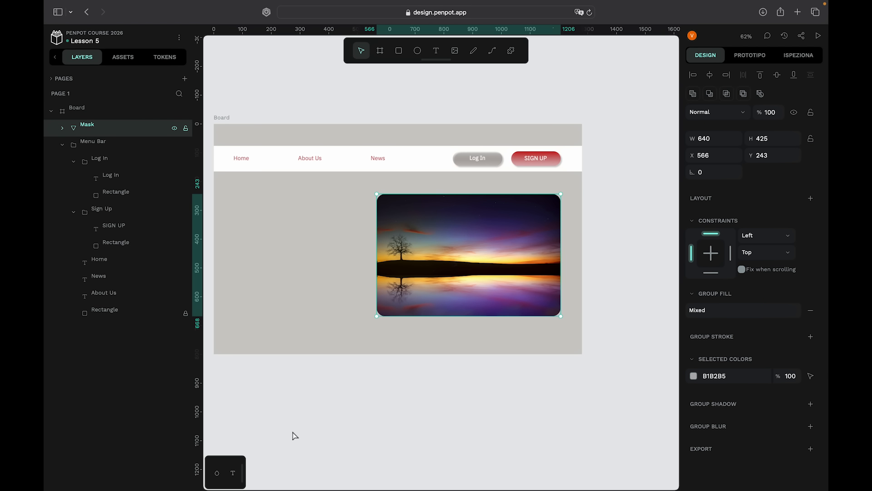
pyautogui.click(300, 390)
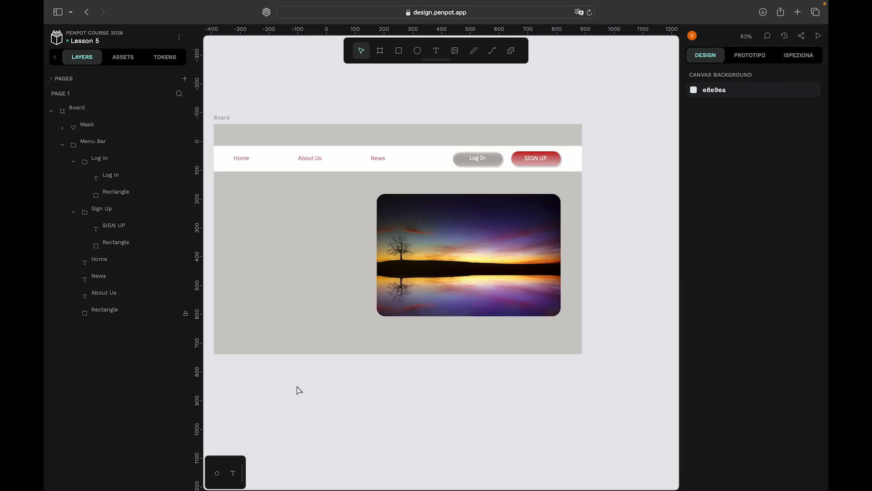
# Draw a rectangle about 409 by 420 in the board's empty area left of the masked photo, and align their top edges.
pyautogui.hscroll(-1, 299, 390)
pyautogui.scroll(1, 300, 389)
pyautogui.hscroll(-1, 299, 389)
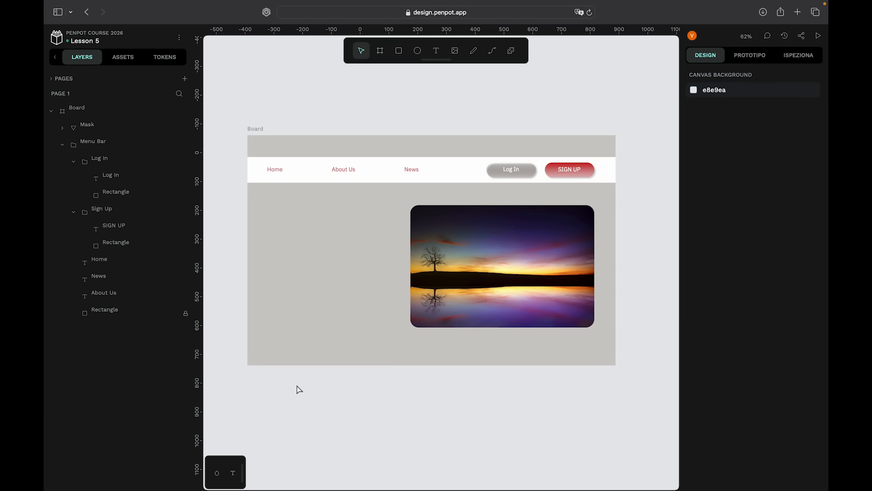
pyautogui.click(399, 52)
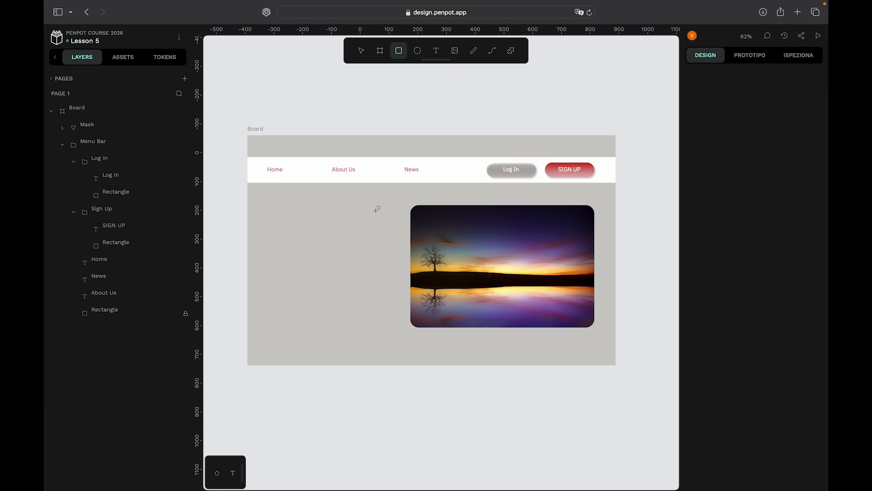
pyautogui.moveTo(377, 210)
pyautogui.mouseDown()
pyautogui.moveTo(292, 308)
pyautogui.moveTo(253, 334)
pyautogui.moveTo(259, 330)
pyautogui.mouseUp()
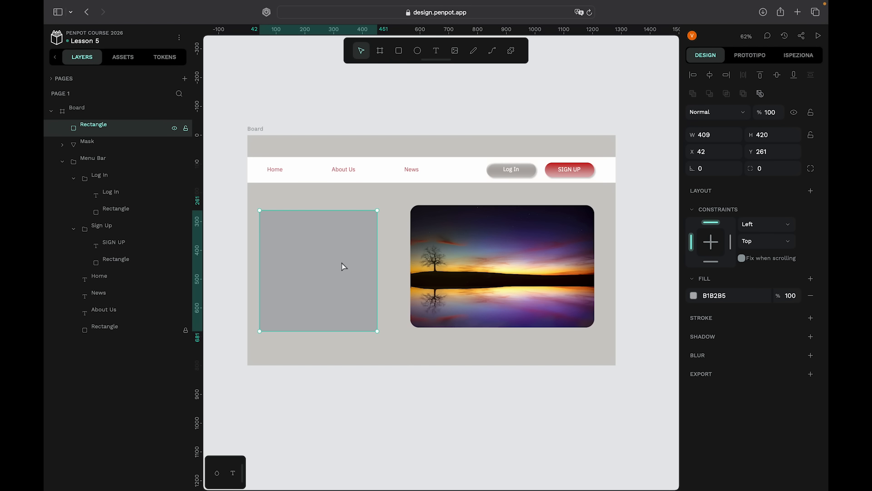
pyautogui.moveTo(327, 275); pyautogui.dragTo(332, 271)
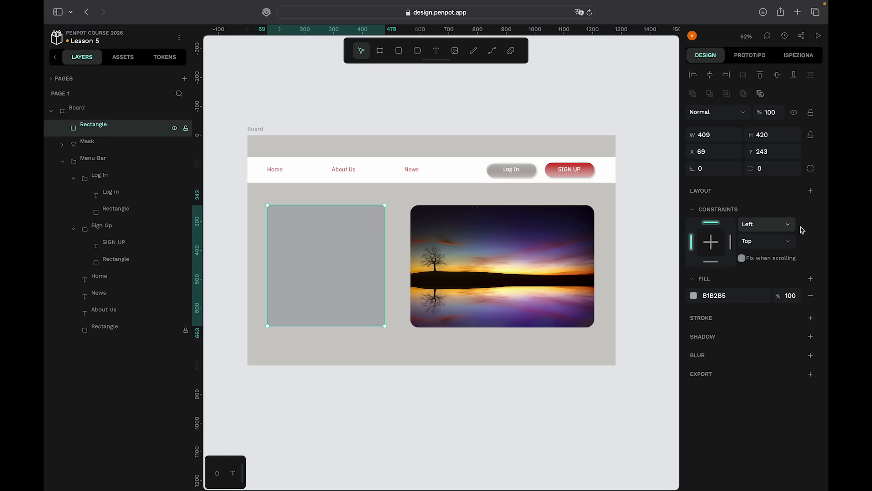
# Remove the new rectangle's fill and give it a black solid inside stroke 20 thick.
pyautogui.click(811, 296)
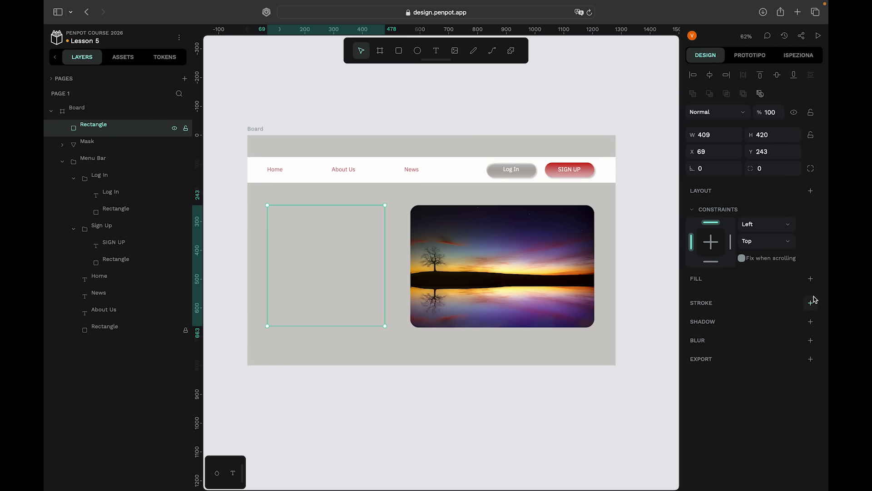
pyautogui.click(811, 303)
pyautogui.click(704, 336)
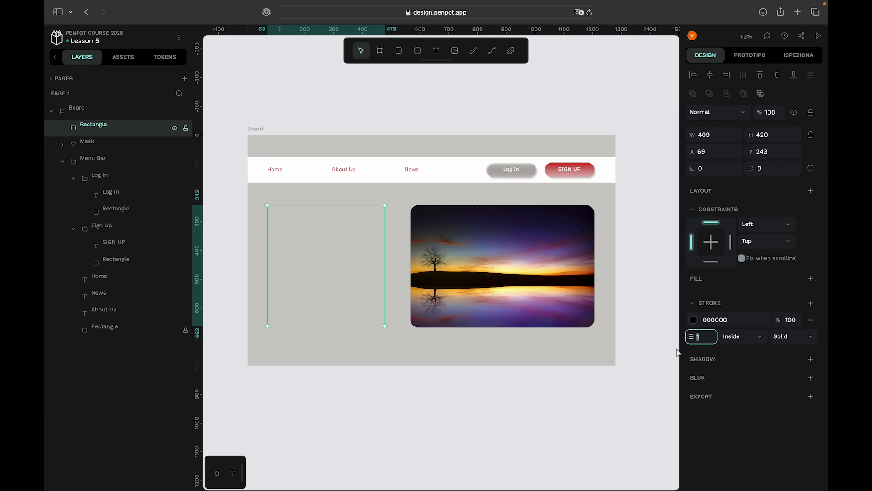
pyautogui.write('20')
pyautogui.press('Return')
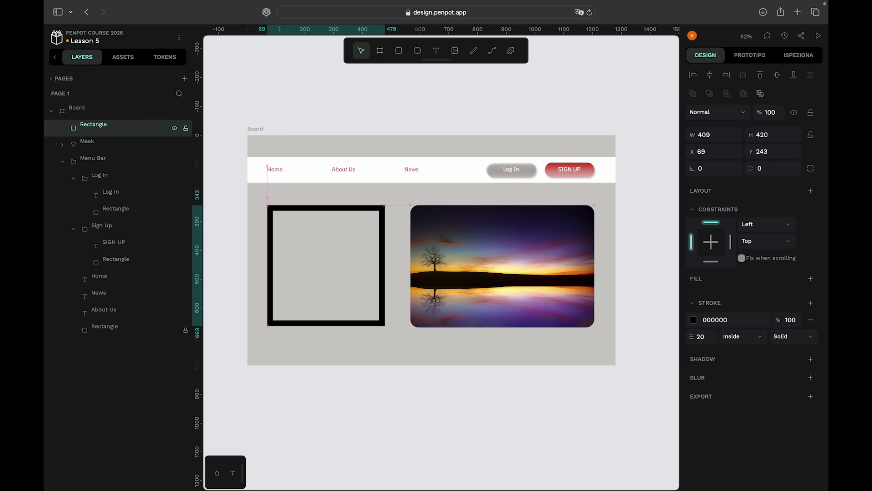
# Round the outlined rectangle's corners with a radius of 30.
pyautogui.click(776, 168)
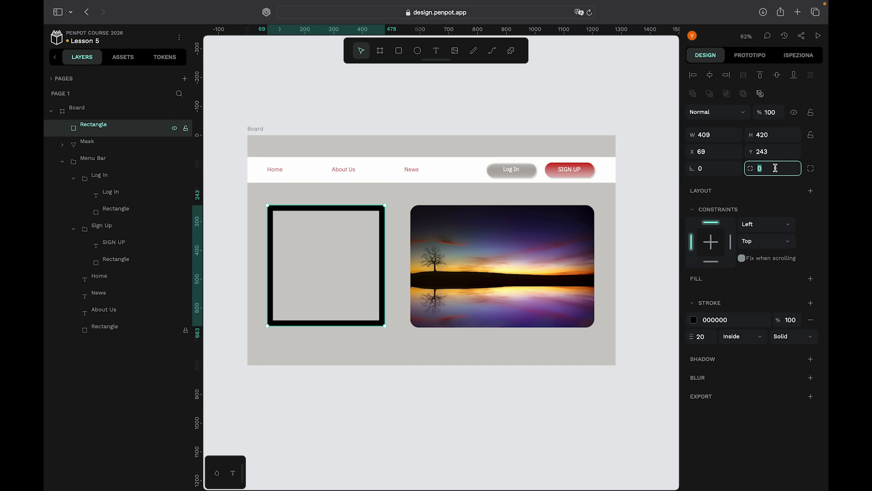
pyautogui.write('30')
pyautogui.press('Return')
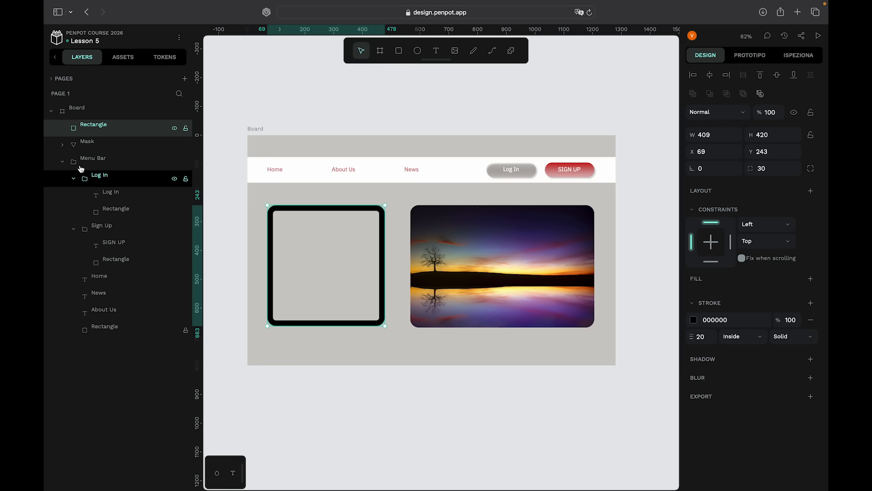
# Duplicate the photo inside the mask and move the copy out of it, above the outlined rectangle in the layer order.
pyautogui.click(63, 145)
pyautogui.click(120, 167)
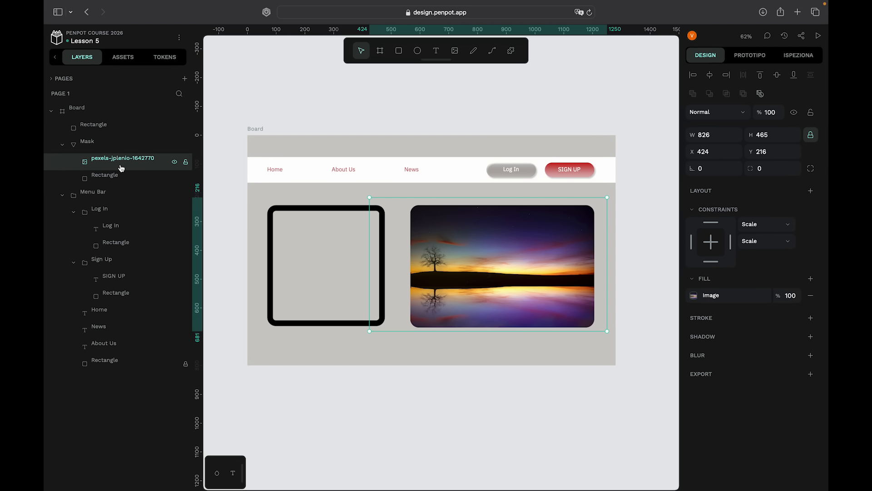
pyautogui.press('super+d')
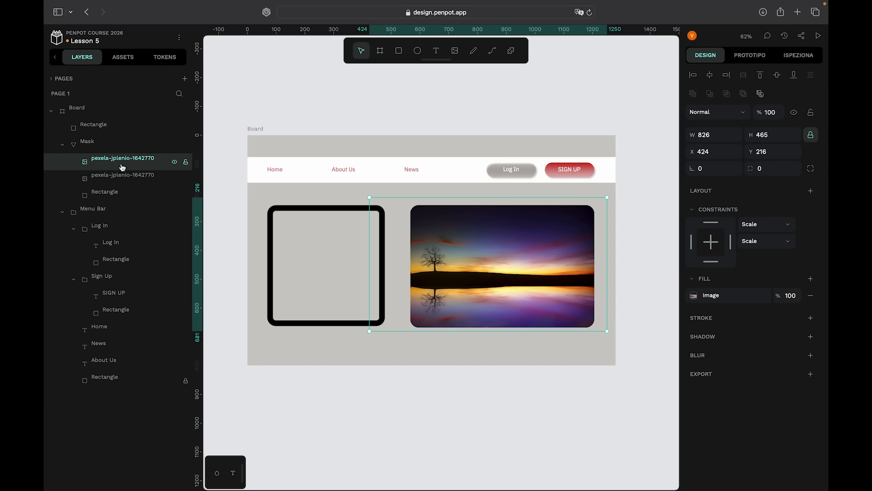
pyautogui.moveTo(110, 168); pyautogui.dragTo(114, 122)
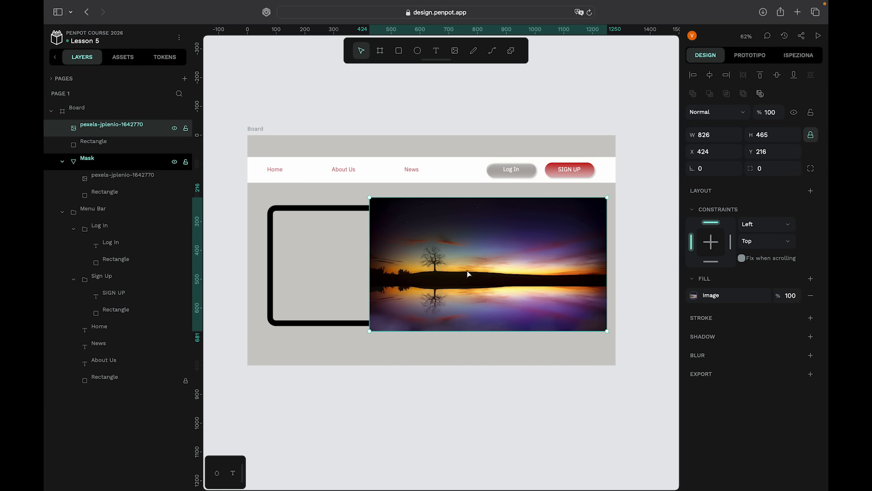
# Position the photo copy over the outlined rectangle and mask it with that rectangle.
pyautogui.moveTo(467, 274); pyautogui.dragTo(358, 280)
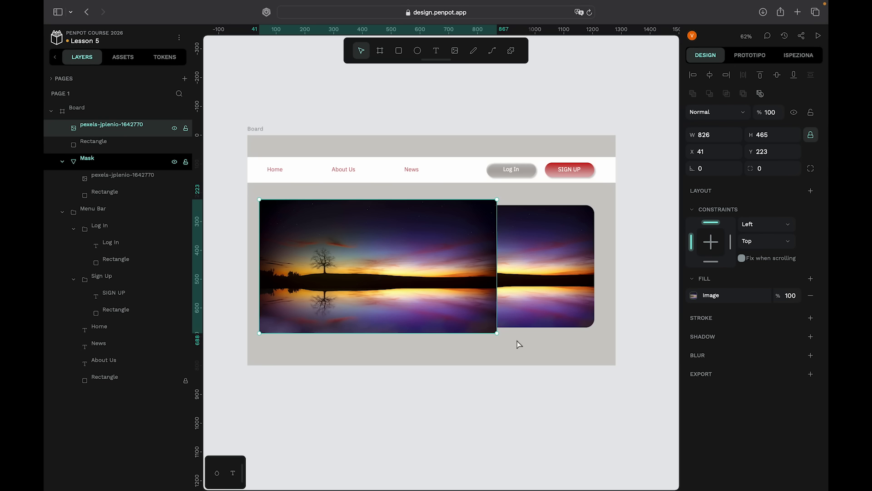
pyautogui.moveTo(459, 289); pyautogui.dragTo(415, 286)
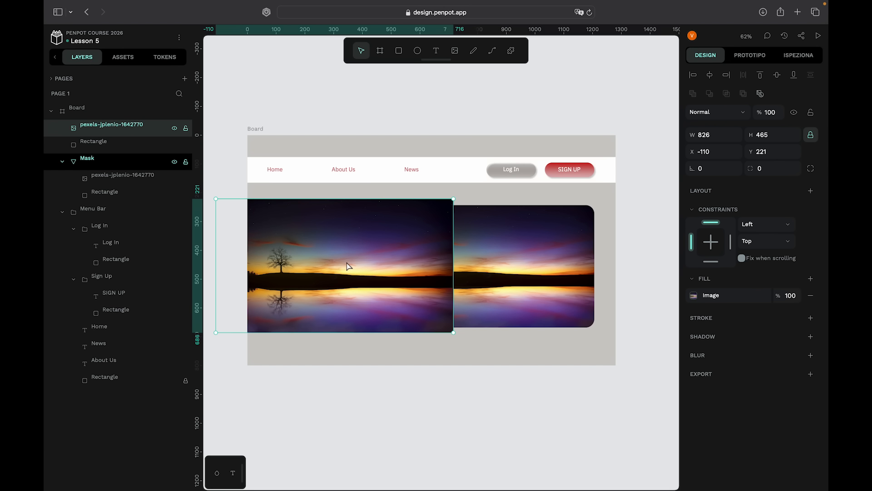
pyautogui.keyDown('shift'); pyautogui.click(107, 144); pyautogui.keyUp('shift')
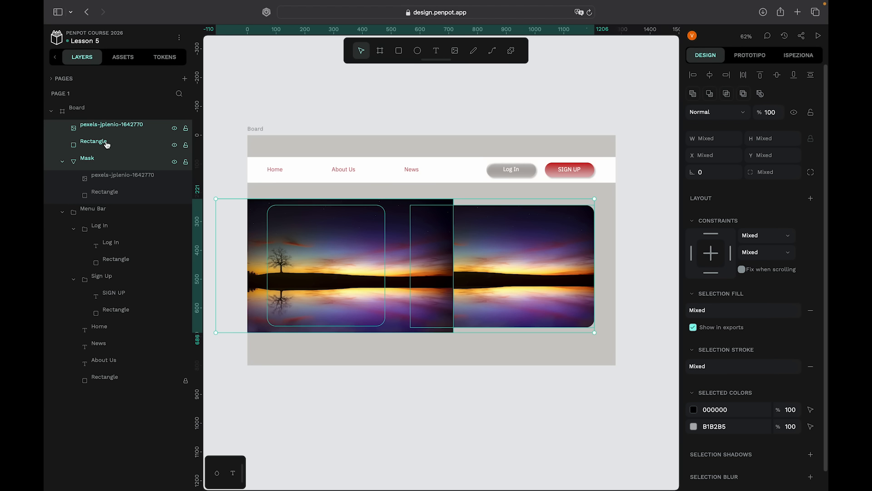
pyautogui.keyDown('shift'); pyautogui.click(127, 159); pyautogui.keyUp('shift')
pyautogui.rightClick(395, 263)
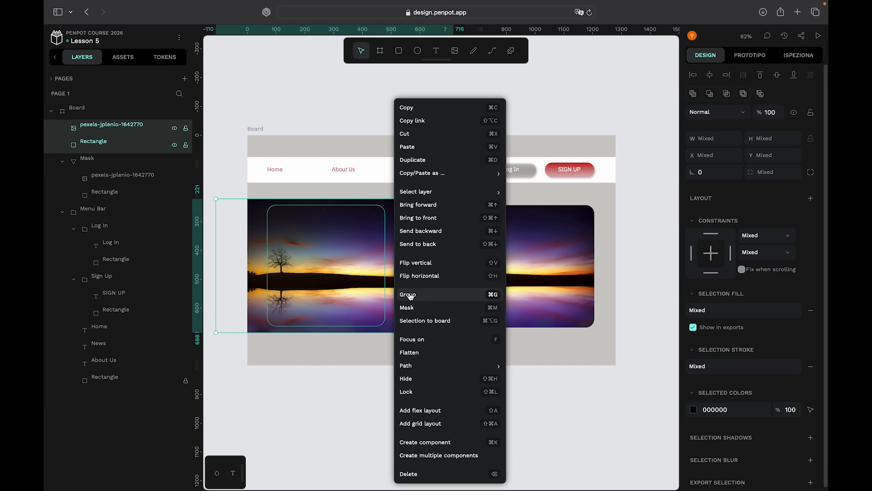
pyautogui.click(407, 307)
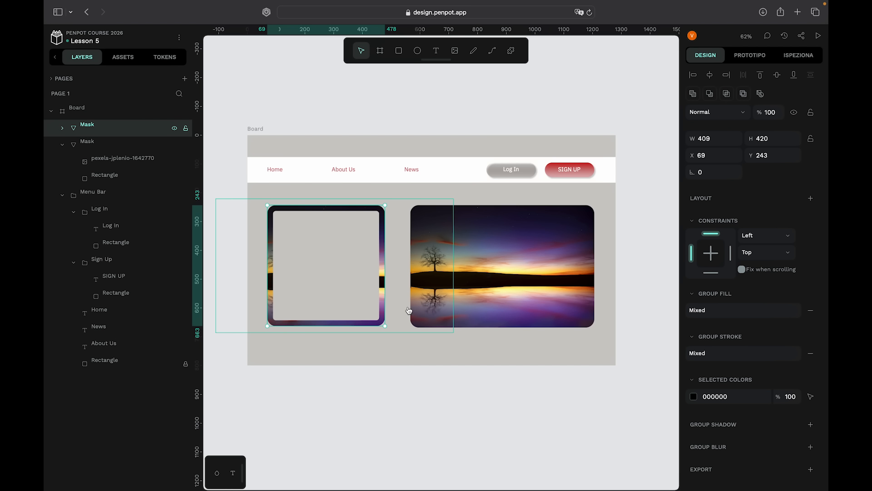
# Inspect the photo-filled frame beside the rounded photo on the board, and clear the selection.
pyautogui.scroll(1, 400, 305)
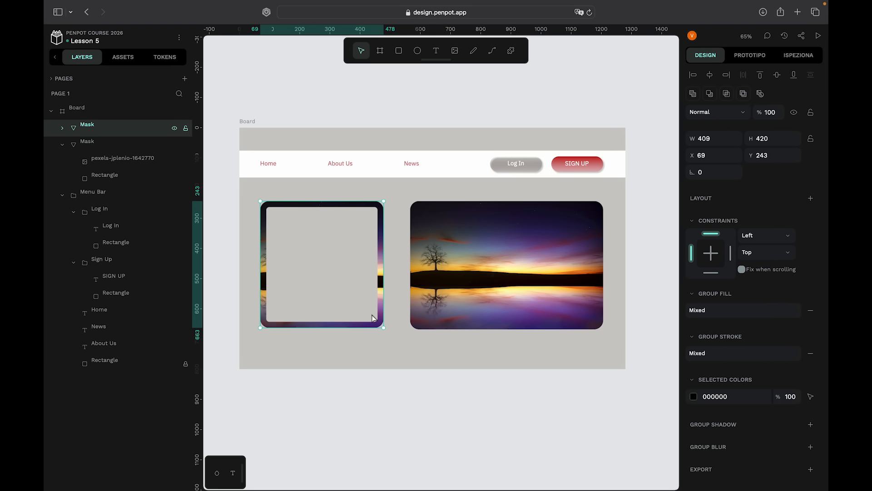
pyautogui.hscroll(-2, 389, 302)
pyautogui.hscroll(2, 389, 303)
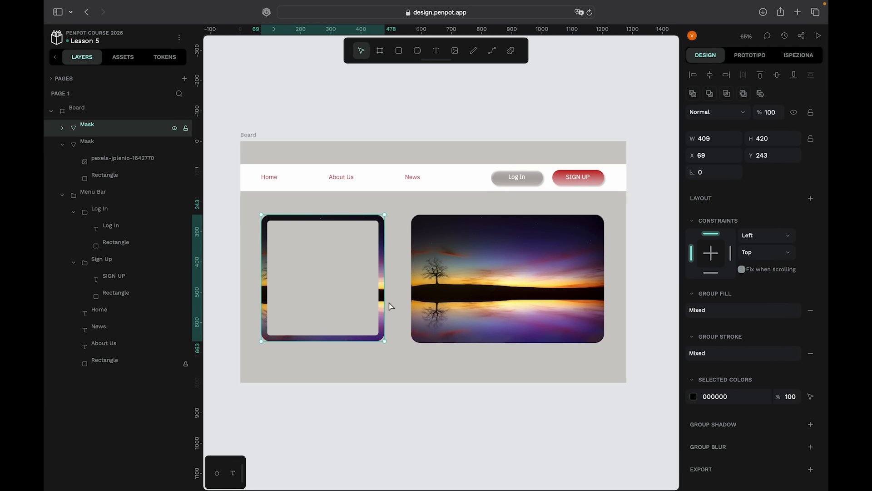
pyautogui.scroll(2, 289, 296)
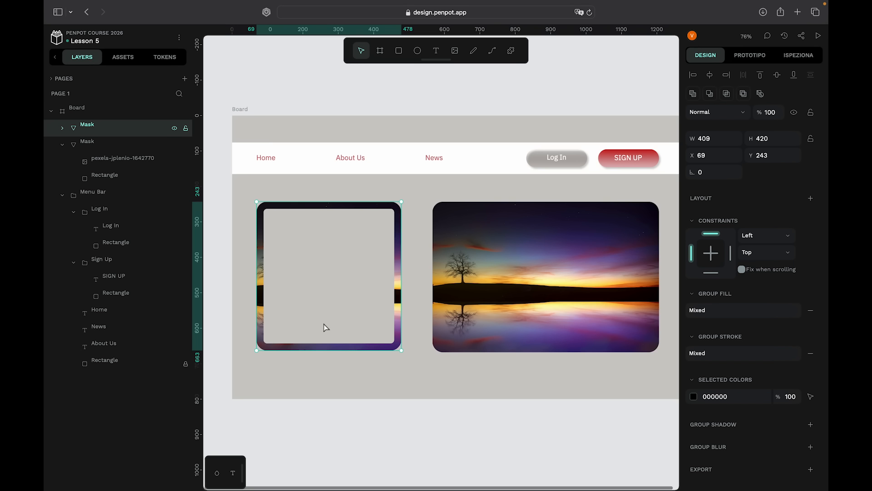
pyautogui.scroll(-3, 326, 327)
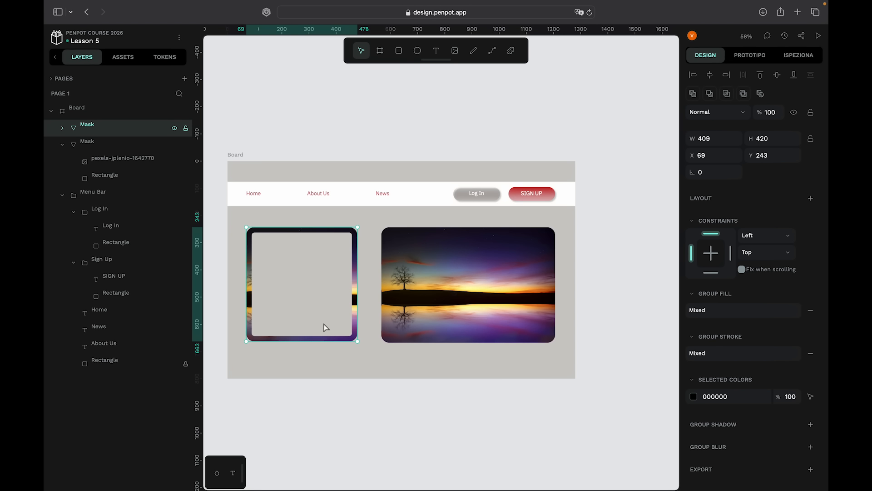
pyautogui.scroll(1, 326, 327)
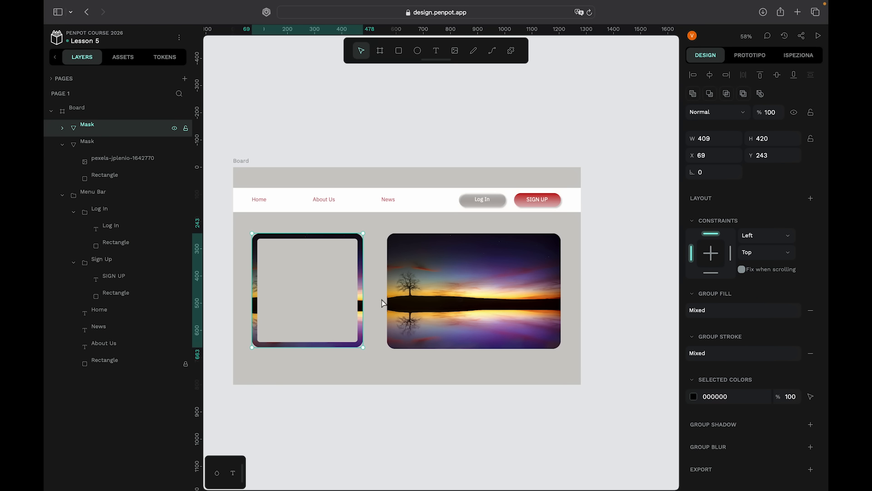
pyautogui.scroll(2, 381, 303)
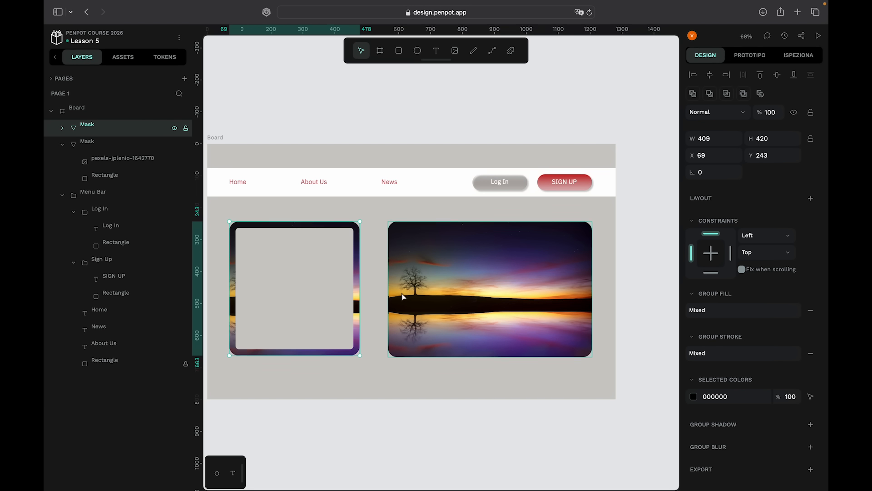
pyautogui.scroll(-1, 402, 296)
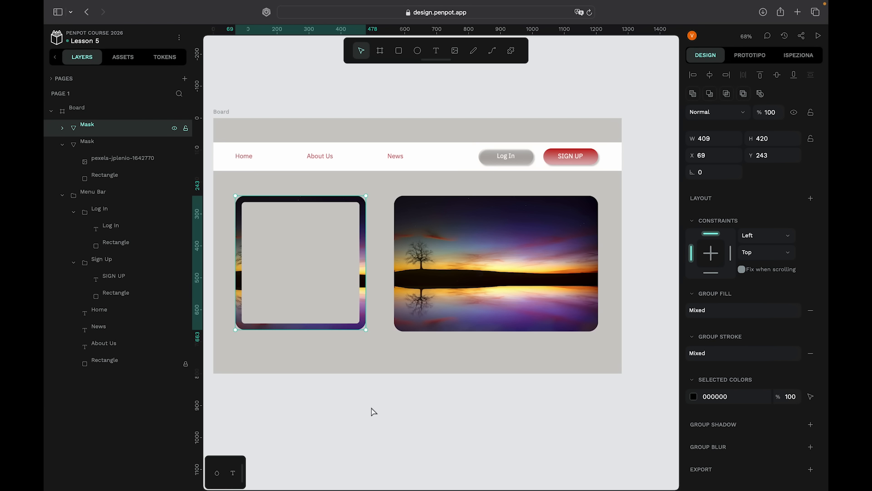
pyautogui.scroll(-2, 374, 411)
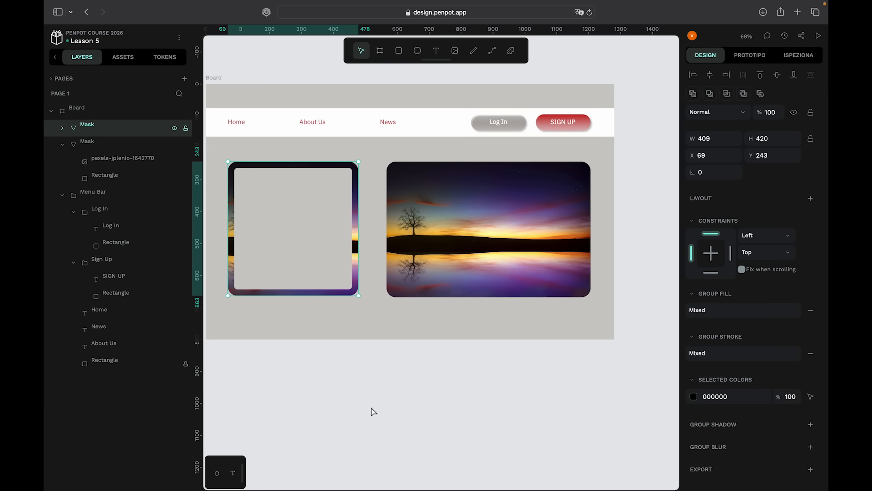
pyautogui.scroll(-1, 373, 411)
pyautogui.click(373, 412)
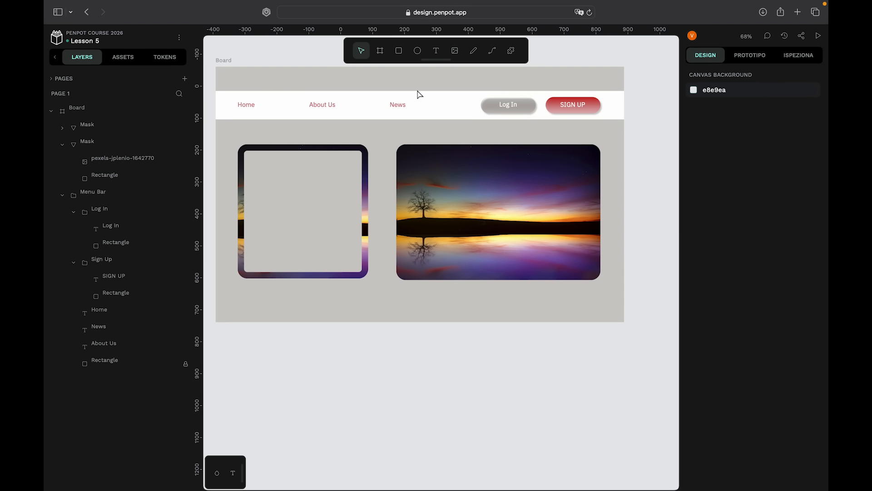
pyautogui.click(380, 50)
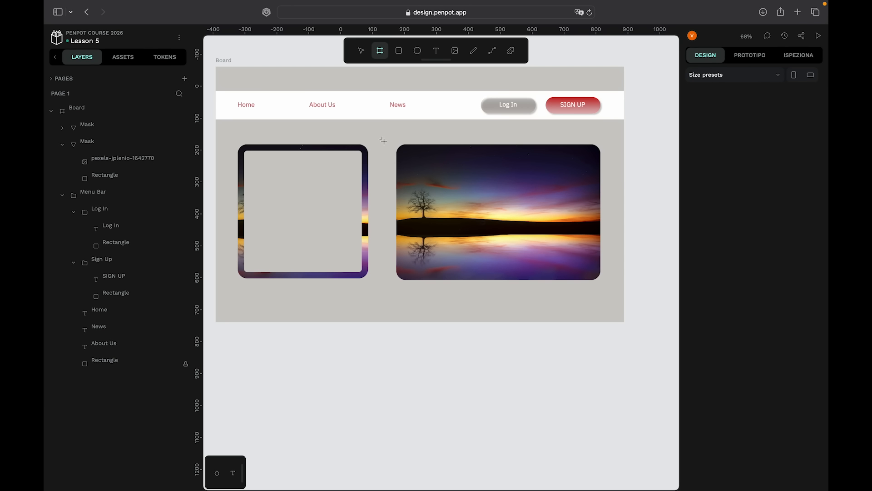
pyautogui.click(419, 406)
pyautogui.scroll(-3, 428, 409)
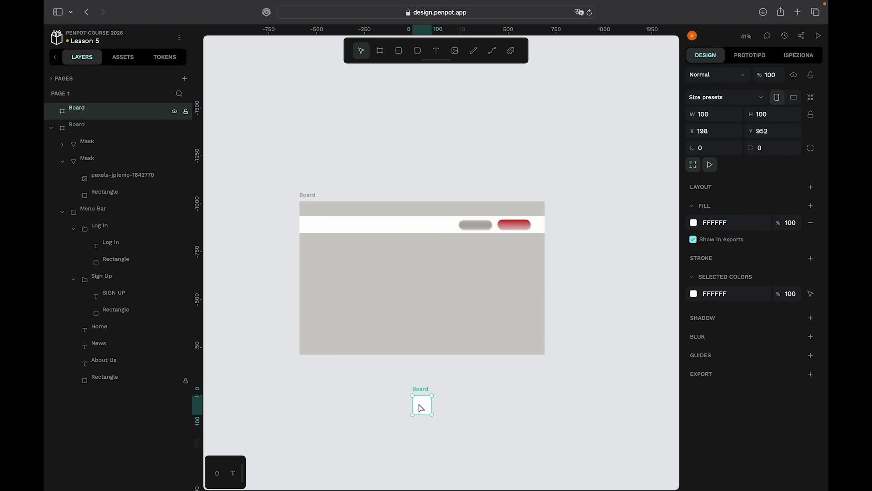
pyautogui.moveTo(413, 402); pyautogui.dragTo(306, 401)
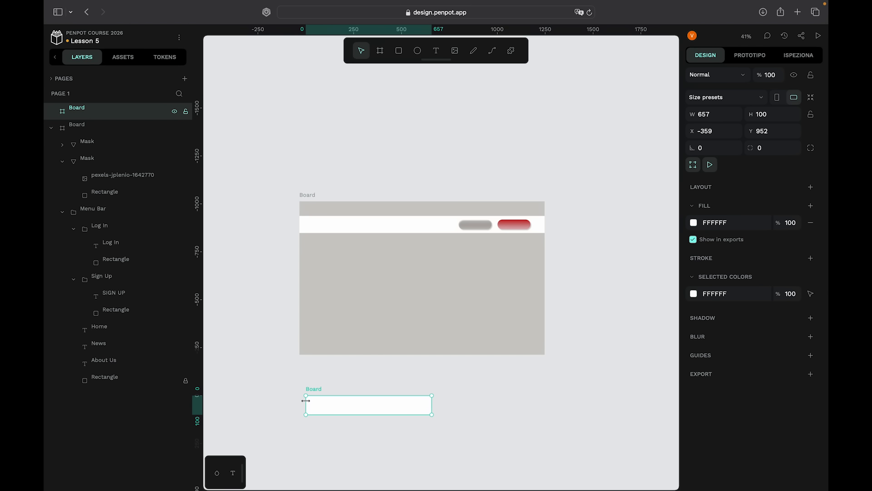
pyautogui.press('Delete')
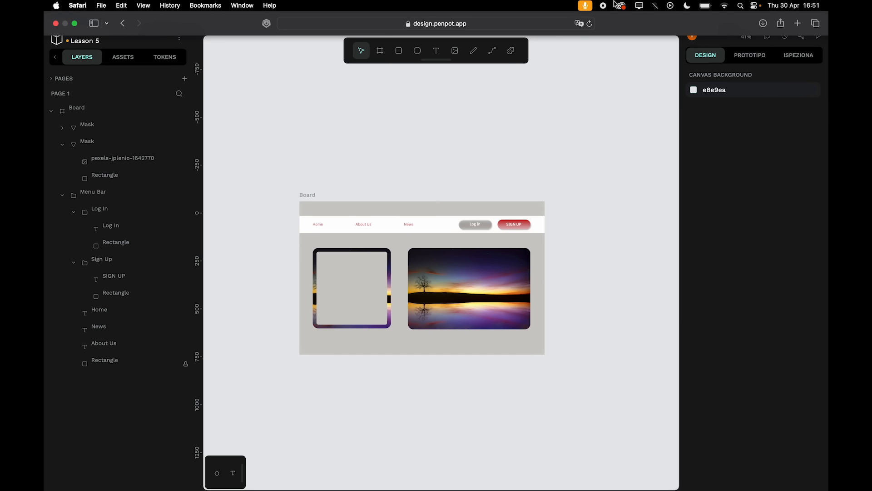
# Duplicate the whole board and place the copy directly below the original, aligned with it at X -392, Y 841.
pyautogui.click(127, 114)
pyautogui.press('super+d')
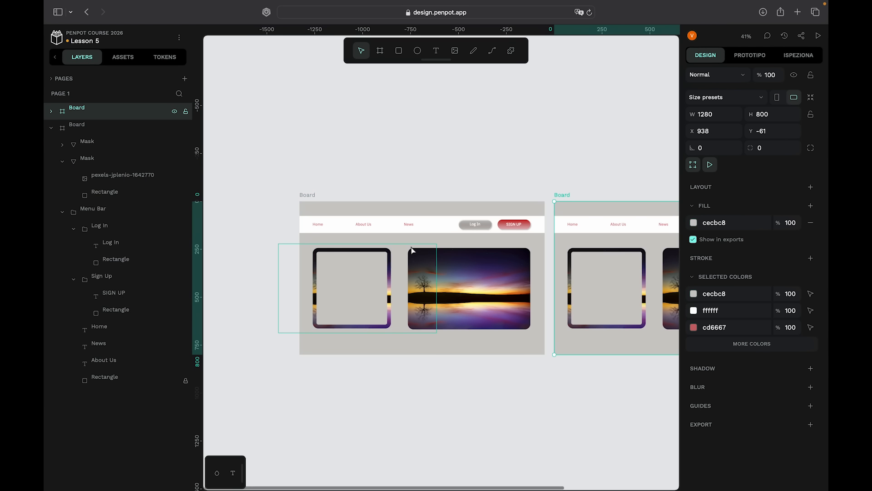
pyautogui.moveTo(605, 210); pyautogui.dragTo(353, 385)
pyautogui.scroll(-3, 358, 381)
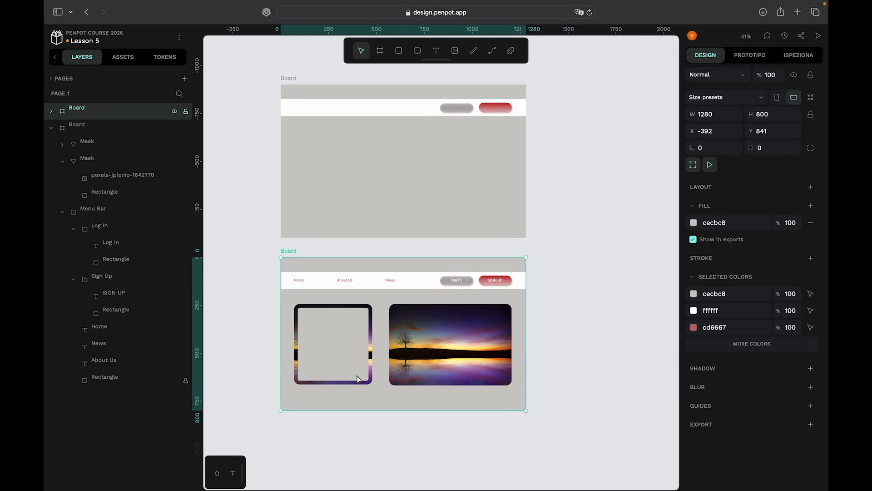
pyautogui.scroll(3, 358, 379)
pyautogui.click(633, 333)
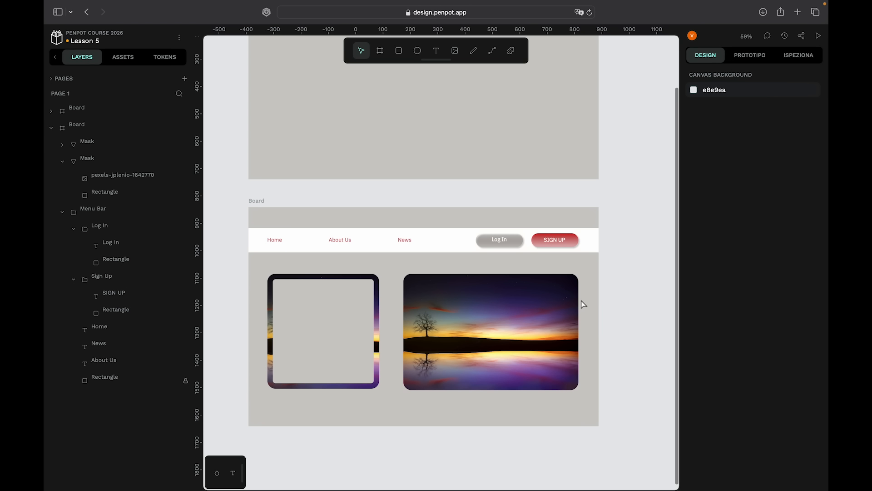
# Delete the rounded photo, the photo-filled frame and the menu bar from the duplicated board.
pyautogui.click(572, 305)
pyautogui.press('Delete')
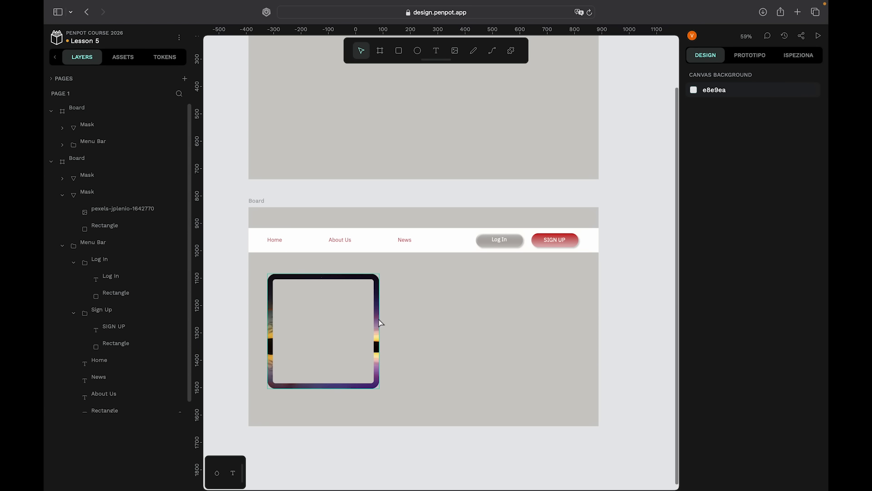
pyautogui.click(379, 323)
pyautogui.press('Delete')
pyautogui.click(323, 238)
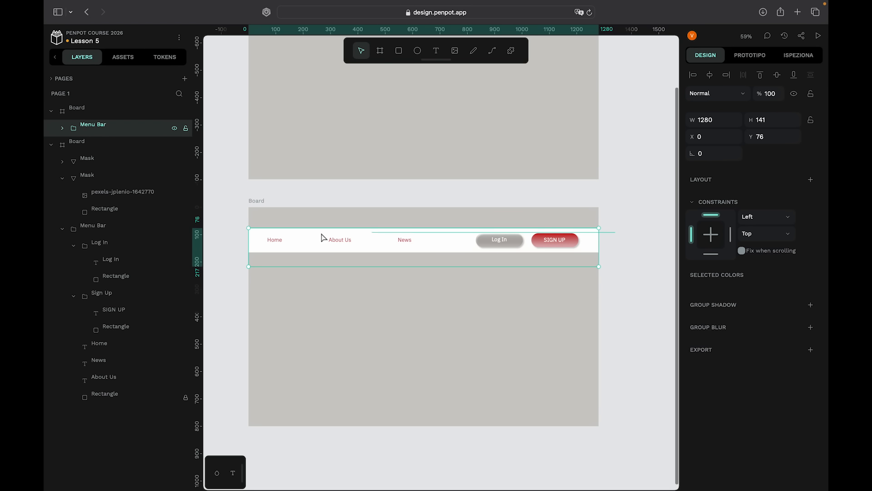
pyautogui.press('Delete')
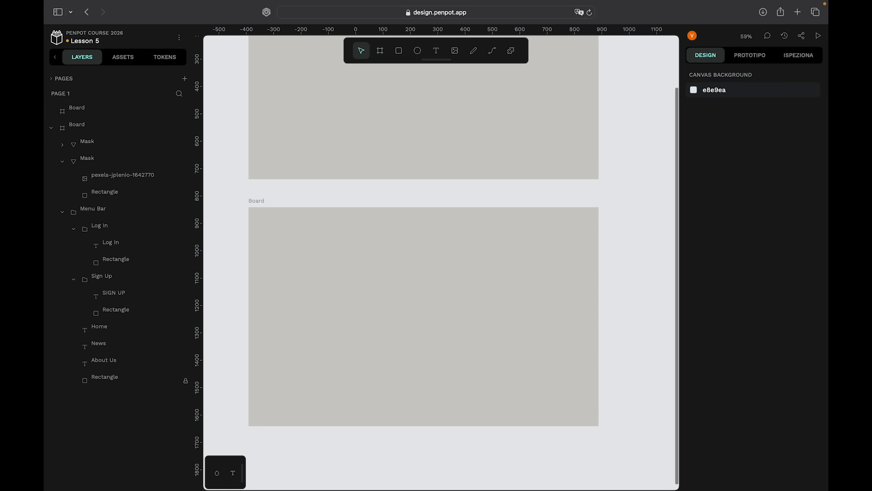
# Rename the emptied duplicate board as Board2 and clear the selection.
pyautogui.doubleClick(133, 112)
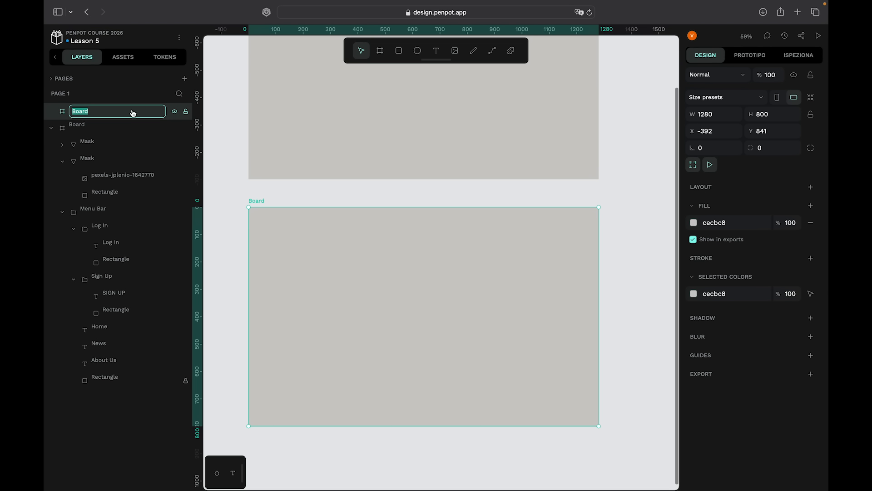
pyautogui.press('Right')
pyautogui.write('2')
pyautogui.press('Return')
pyautogui.click(229, 210)
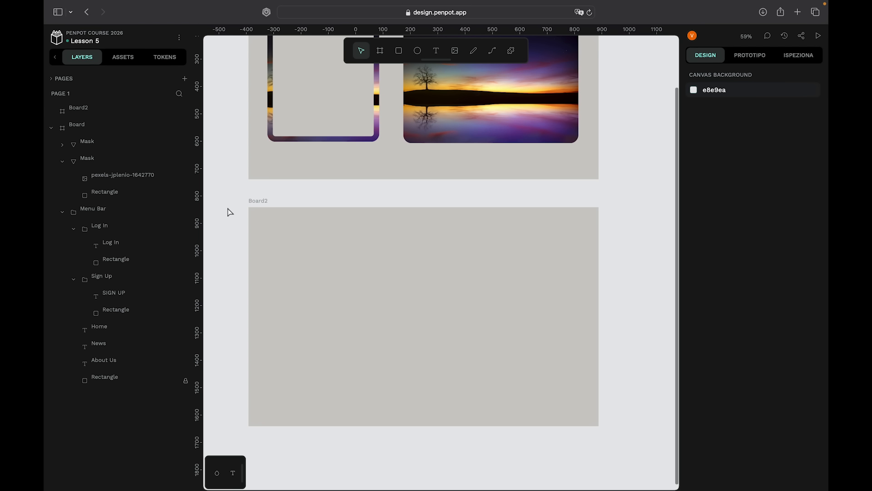
# Draw a circle about 392 × 392 in the left half of Board2.
pyautogui.scroll(-2, 360, 270)
pyautogui.scroll(2, 360, 271)
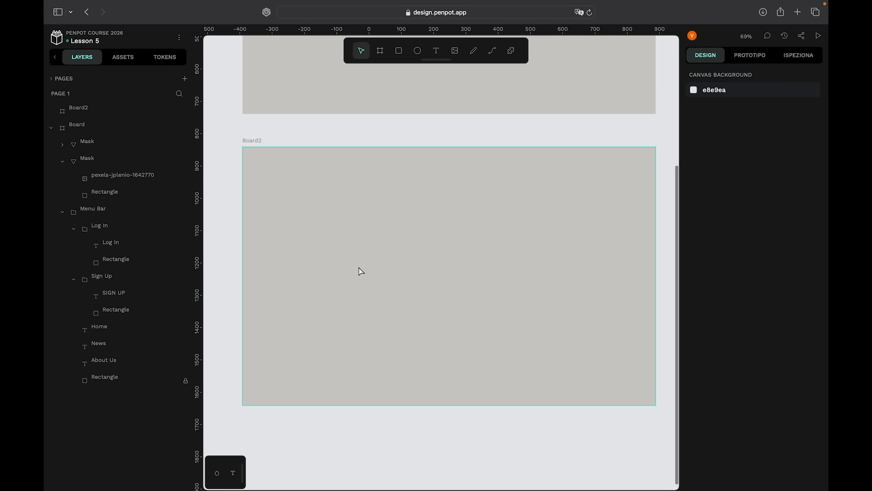
pyautogui.click(91, 109)
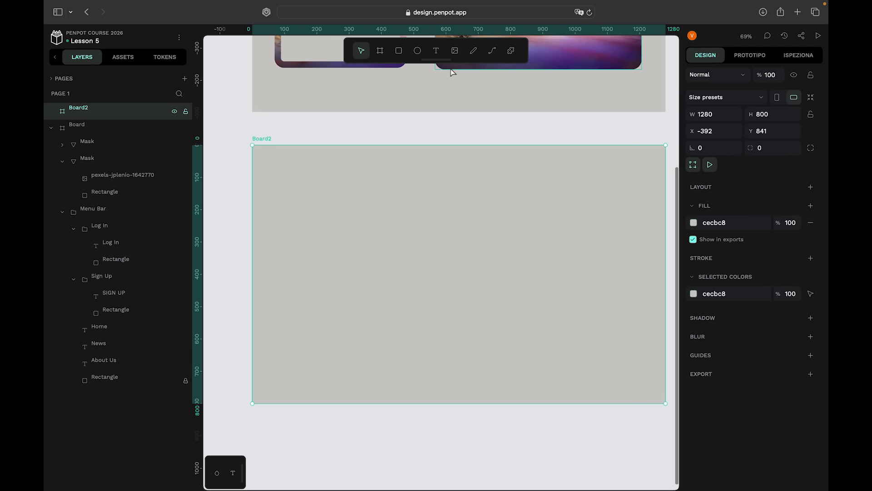
pyautogui.click(420, 53)
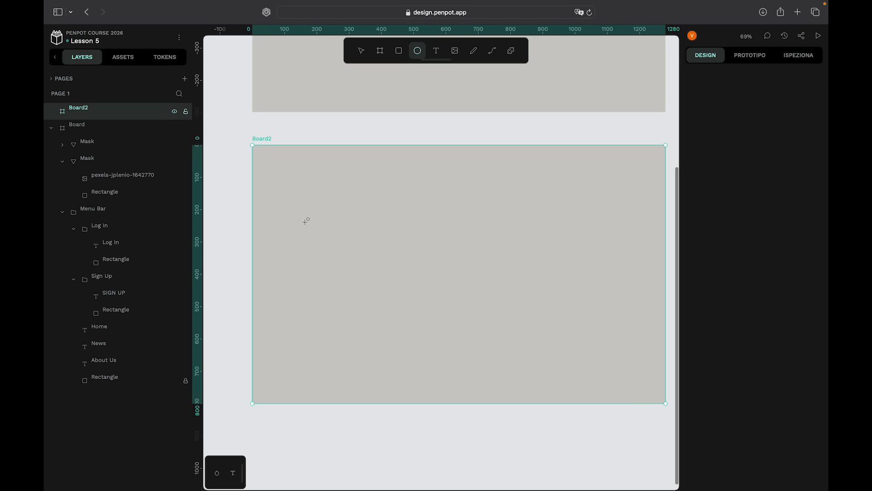
pyautogui.moveTo(305, 221); pyautogui.dragTo(433, 349)
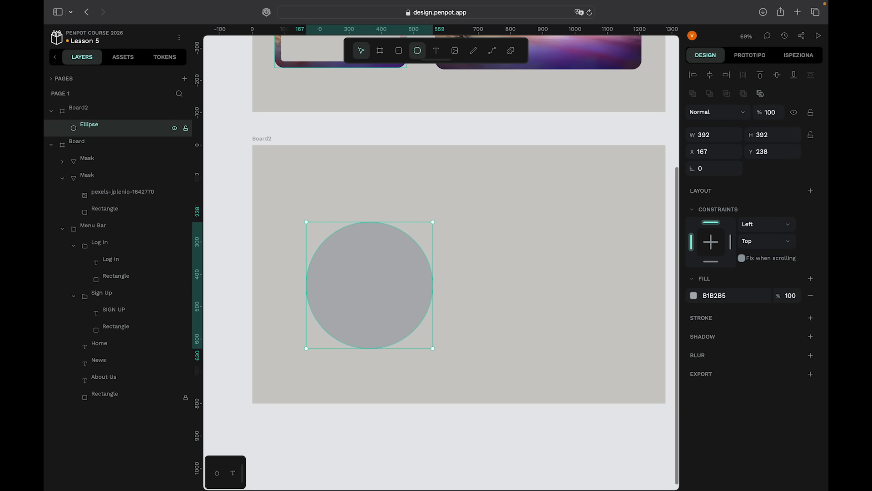
# Find the Pexels JPEG ending in 15369830, showing hands working a copper plate, and upload it onto Board2.
pyautogui.click(455, 51)
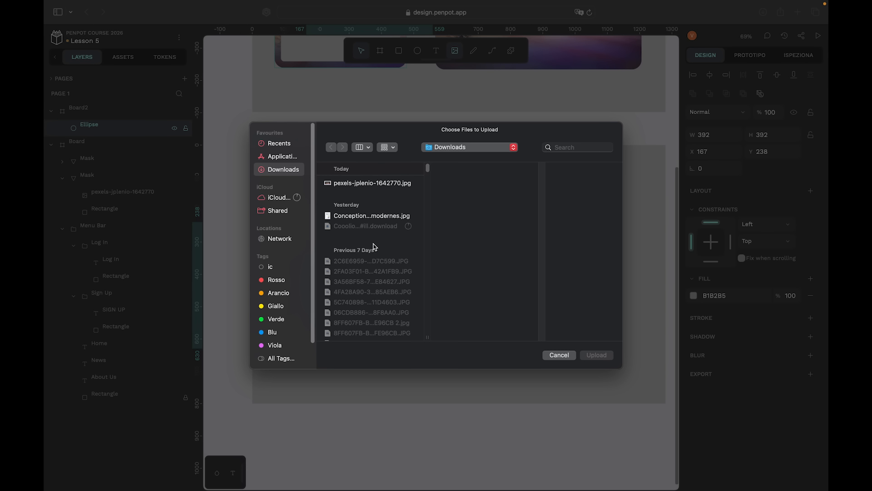
pyautogui.scroll(-5, 374, 247)
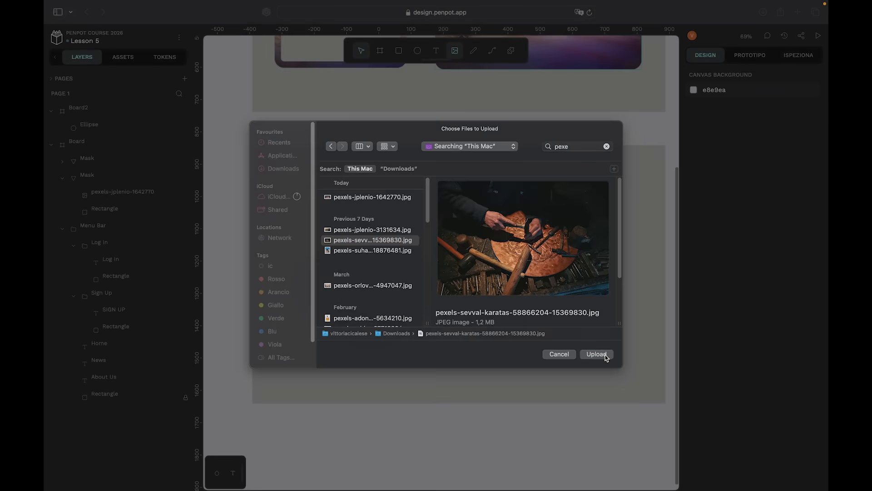
pyautogui.click(604, 354)
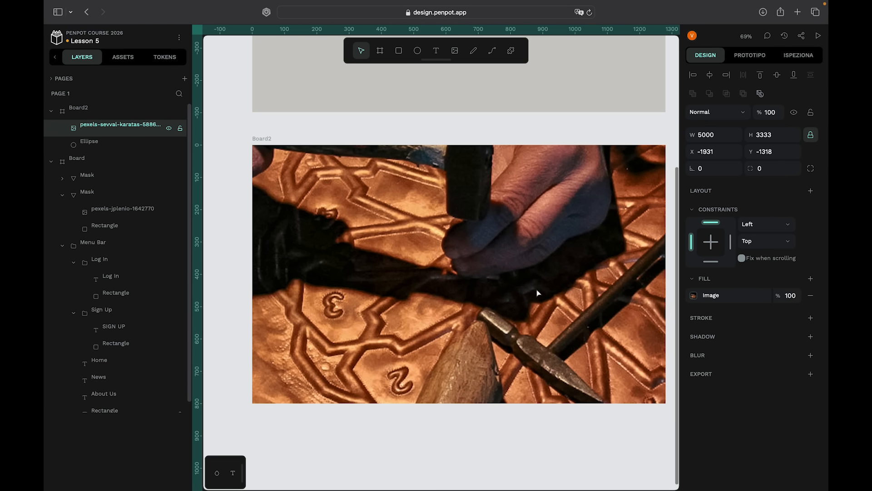
# Scale the uploaded photo down proportionally to about 834 × 556 and place it over the upper part of the circle on Board2.
pyautogui.scroll(-5, 538, 293)
pyautogui.scroll(-2, 538, 293)
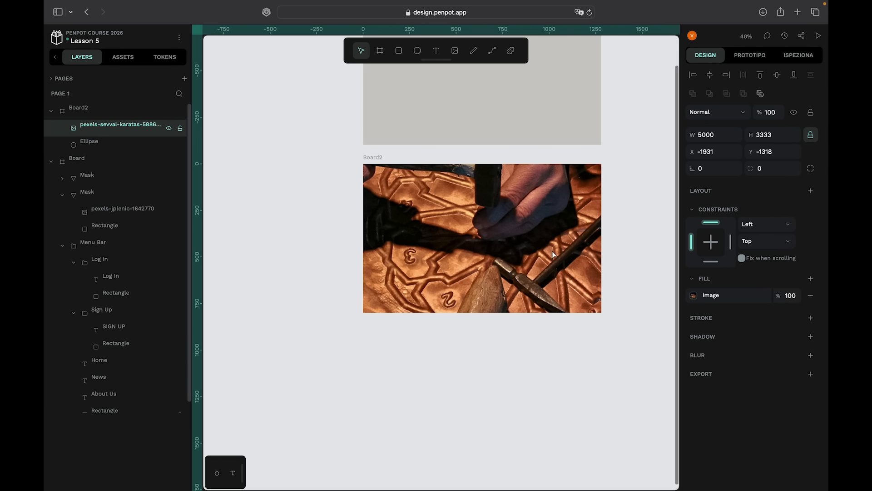
pyautogui.moveTo(554, 255); pyautogui.dragTo(442, 421)
pyautogui.scroll(-5, 442, 422)
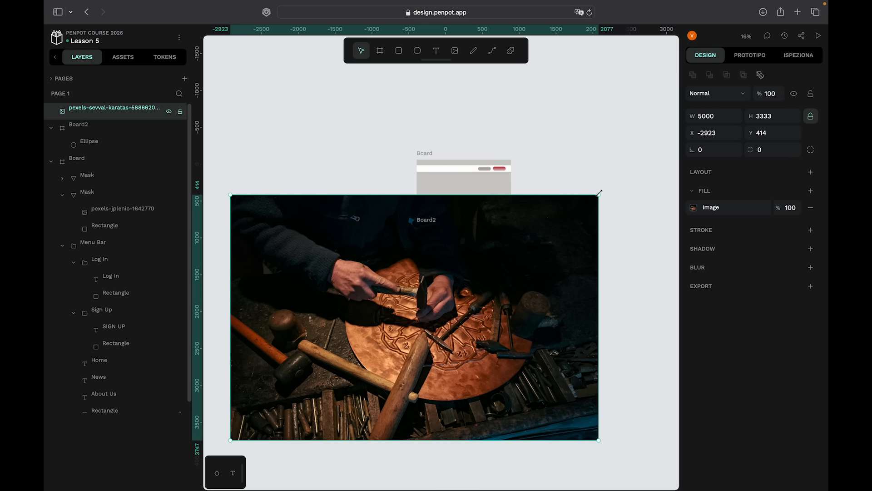
pyautogui.moveTo(598, 193); pyautogui.dragTo(355, 357)
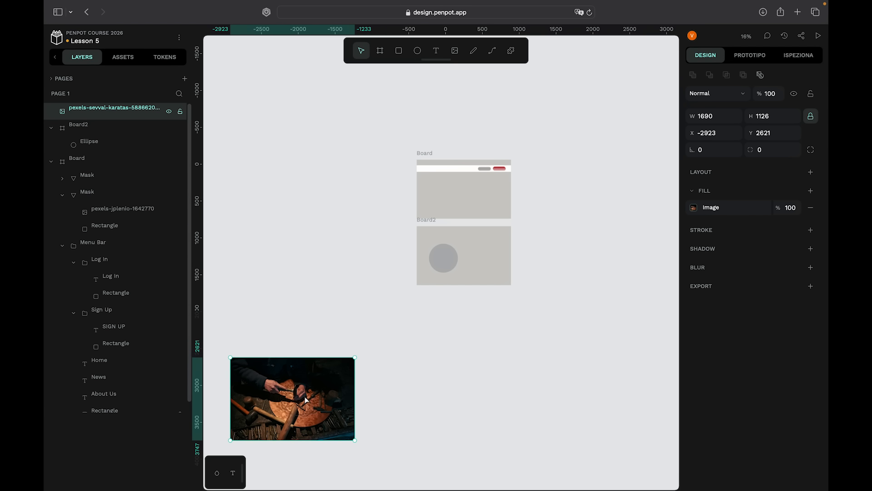
pyautogui.moveTo(307, 399); pyautogui.dragTo(464, 263)
pyautogui.scroll(5, 464, 264)
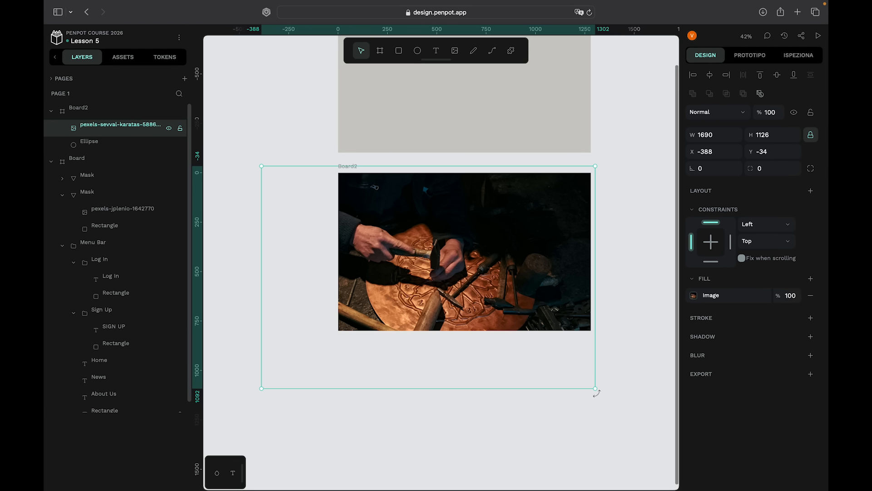
pyautogui.moveTo(595, 388); pyautogui.dragTo(425, 273)
pyautogui.moveTo(361, 230); pyautogui.dragTo(442, 242)
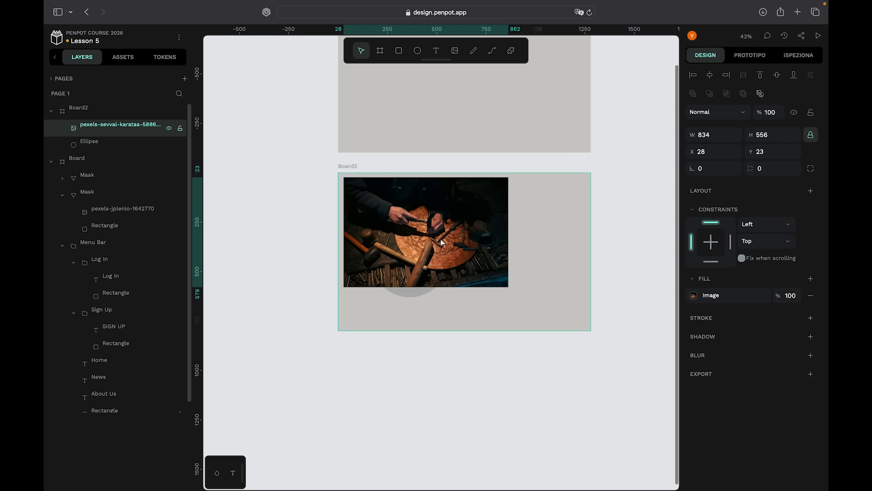
# Move the ellipse above the photo in the layer order and shift the photo until it lies behind the entire circle.
pyautogui.click(111, 153)
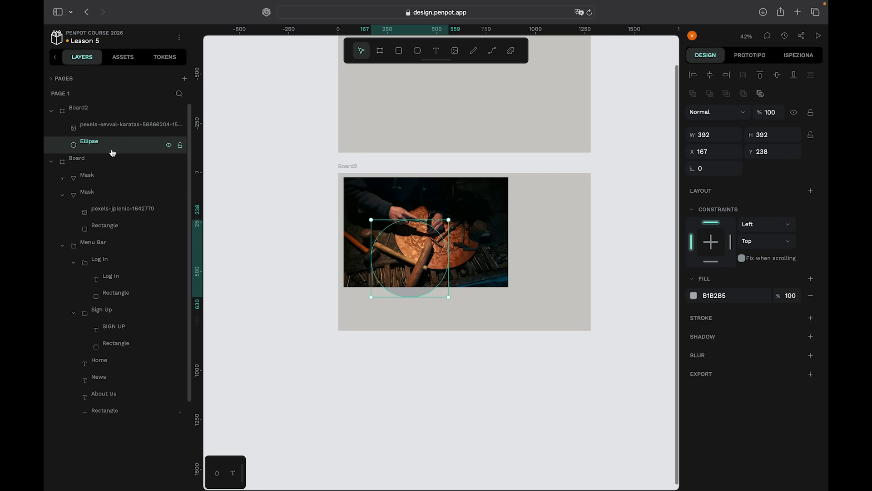
pyautogui.moveTo(99, 150); pyautogui.dragTo(105, 119)
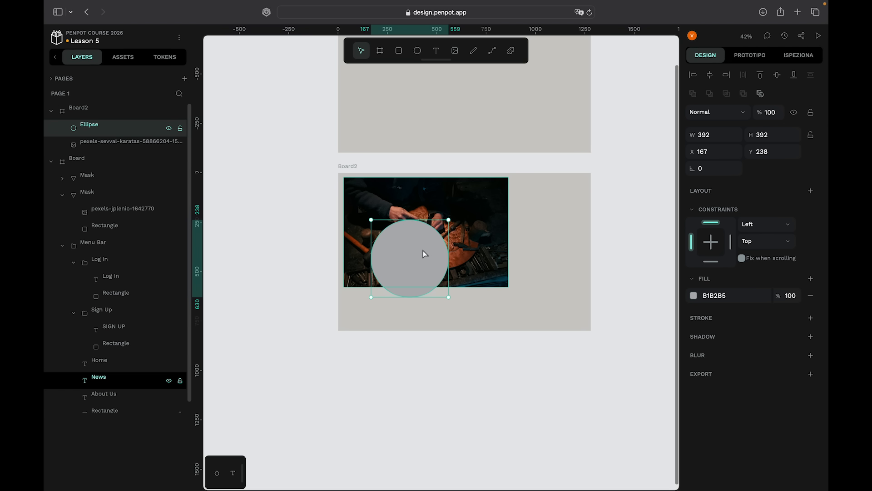
pyautogui.moveTo(424, 252); pyautogui.dragTo(428, 275)
pyautogui.scroll(3, 427, 275)
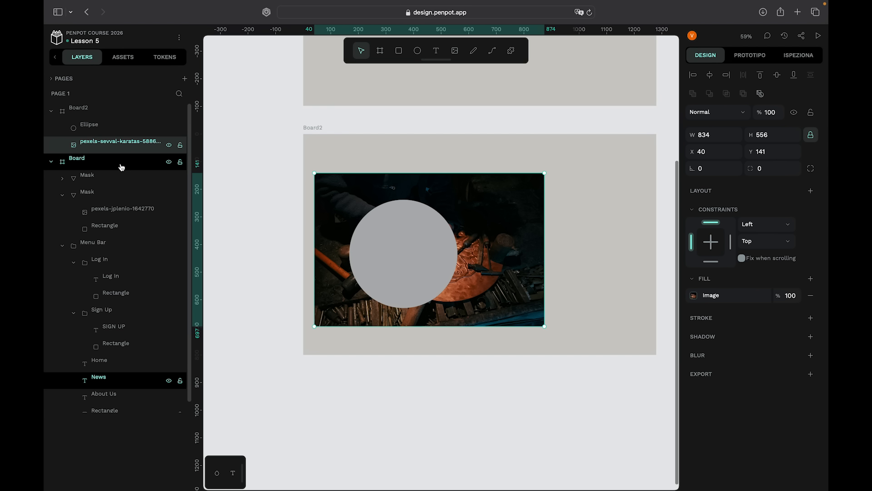
# Select the ellipse and the photo on Board2 and create a mask from them.
pyautogui.keyDown('shift'); pyautogui.click(117, 127); pyautogui.keyUp('shift')
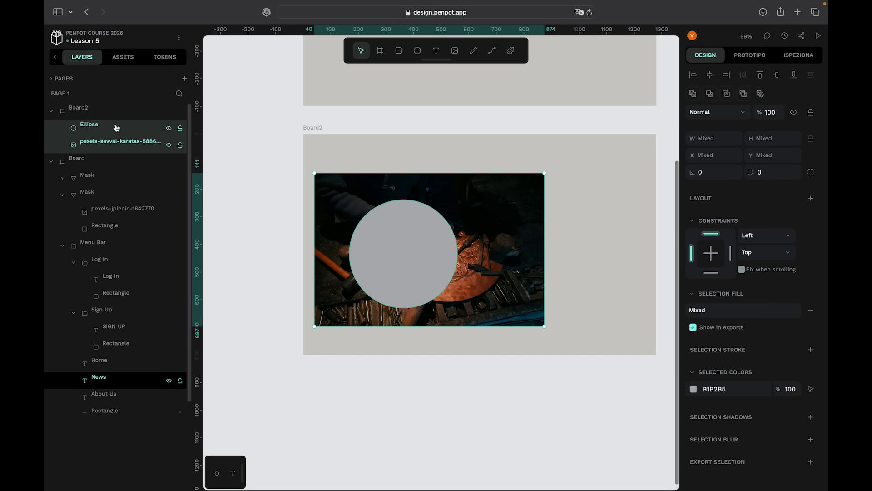
pyautogui.rightClick(427, 253)
pyautogui.click(443, 311)
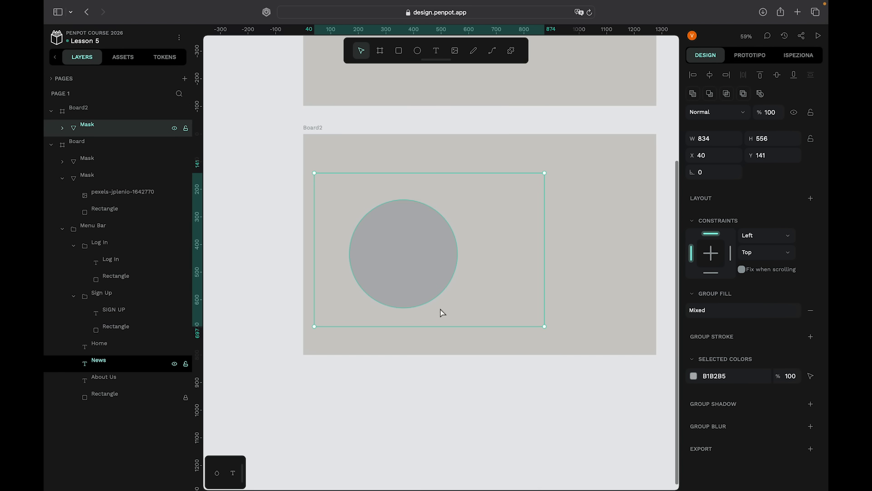
# Expand Board2's mask group and move the photo above the ellipse inside it.
pyautogui.scroll(5, 397, 268)
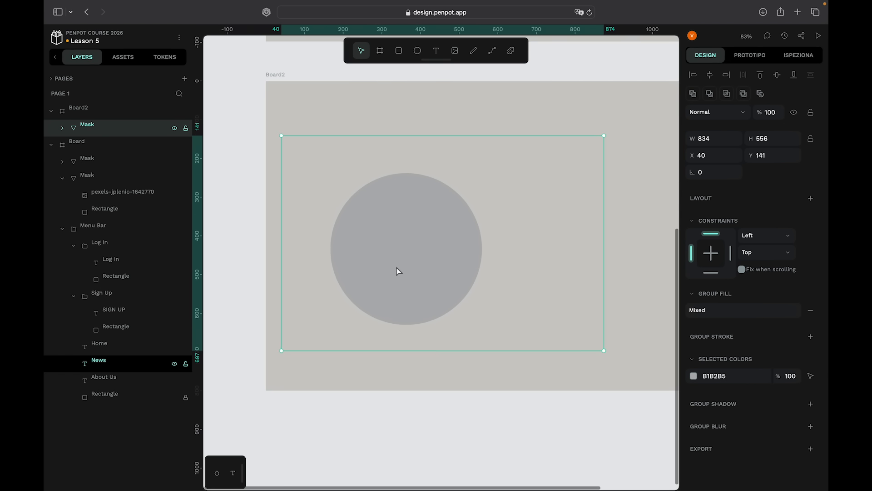
pyautogui.scroll(-4, 433, 282)
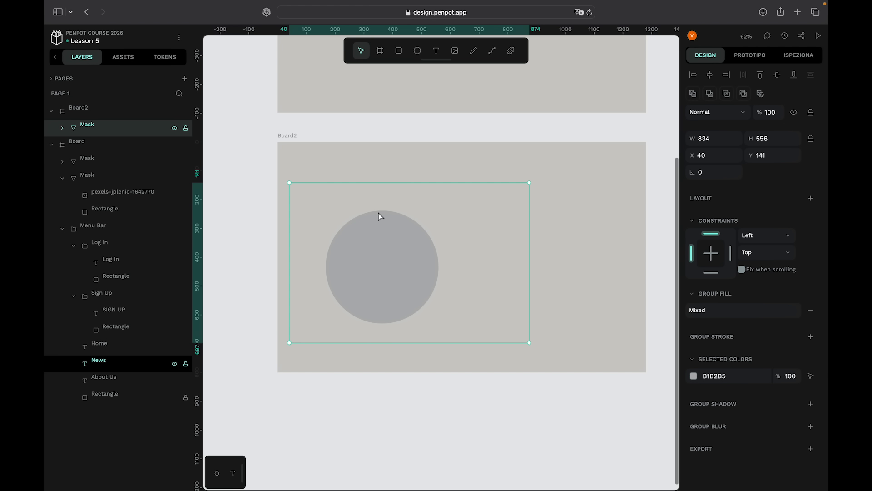
pyautogui.click(64, 129)
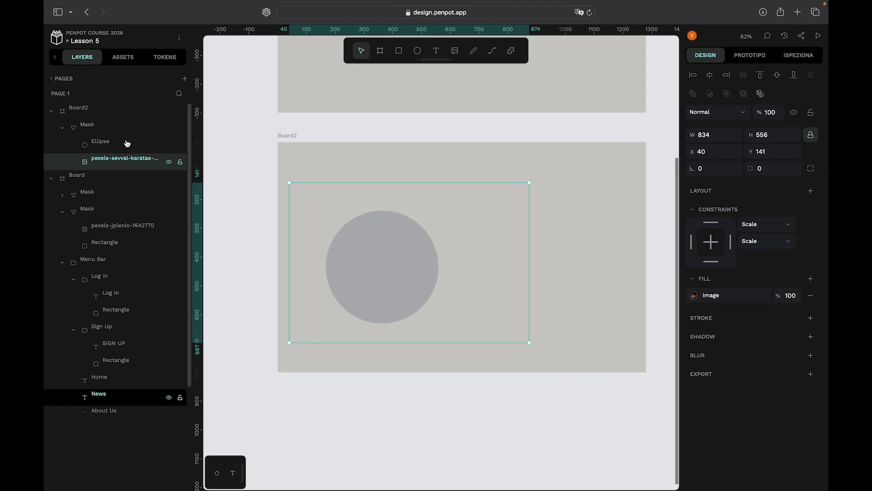
pyautogui.moveTo(121, 157); pyautogui.dragTo(119, 146)
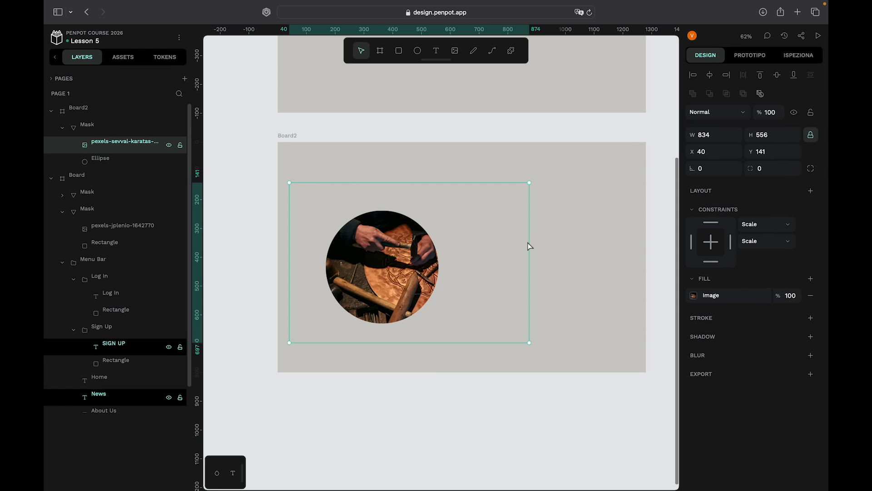
# Scale the masked photo to about 629 × 419, reposition it within the circle, and select the mask group.
pyautogui.moveTo(529, 246); pyautogui.dragTo(470, 243)
pyautogui.moveTo(398, 261)
pyautogui.mouseDown()
pyautogui.moveTo(419, 284)
pyautogui.moveTo(396, 272)
pyautogui.mouseUp()
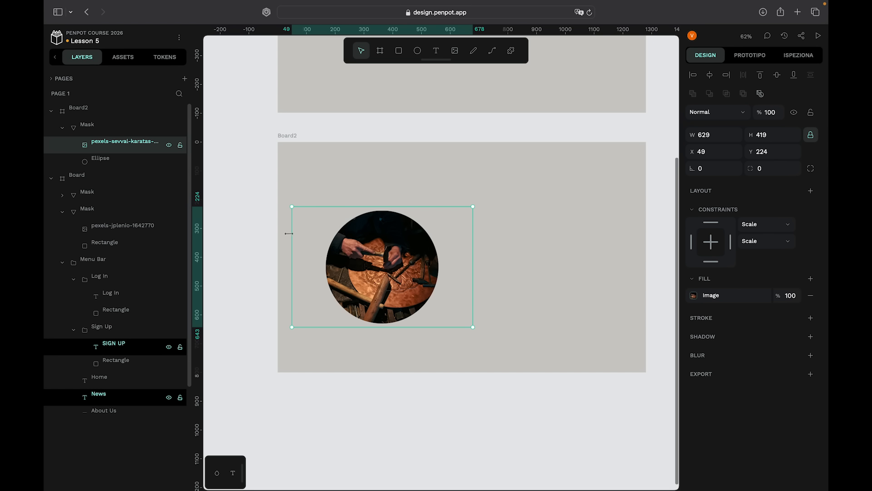
pyautogui.click(97, 163)
pyautogui.click(94, 144)
pyautogui.click(93, 131)
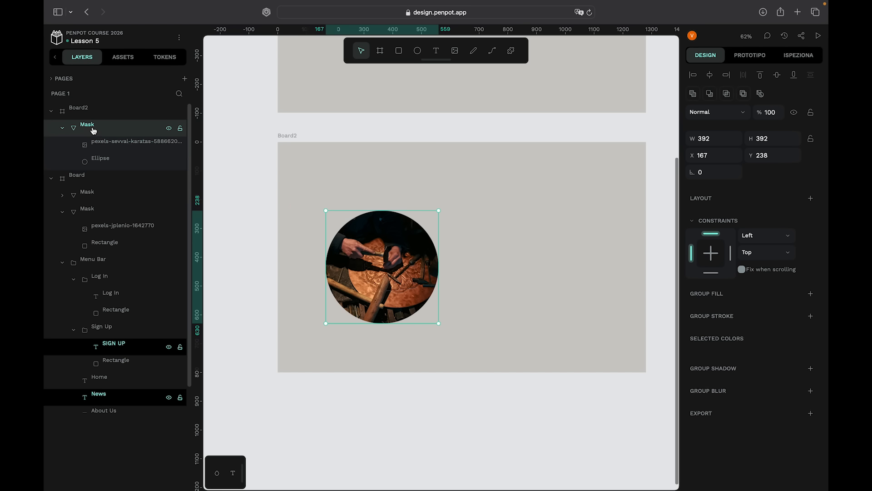
# Collapse Board2's mask group and clear the selection.
pyautogui.click(63, 128)
pyautogui.click(259, 133)
pyautogui.hscroll(3, 264, 134)
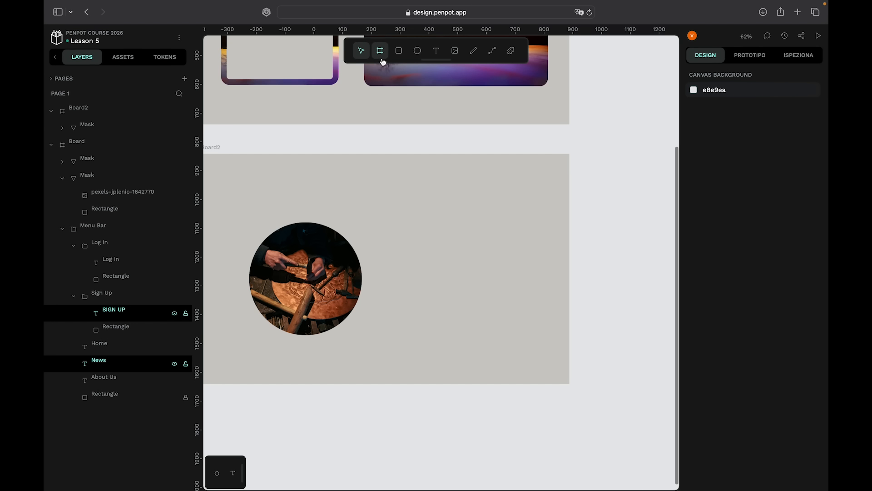
# Search the computer for "pexels" and import the photo pexels-suhashanjar-18876481 into the design.
pyautogui.click(455, 54)
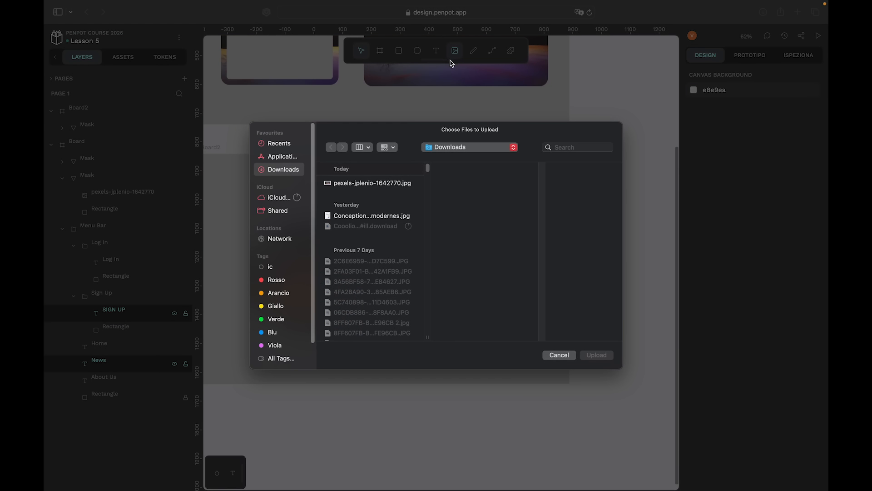
pyautogui.click(588, 148)
pyautogui.write('pexels')
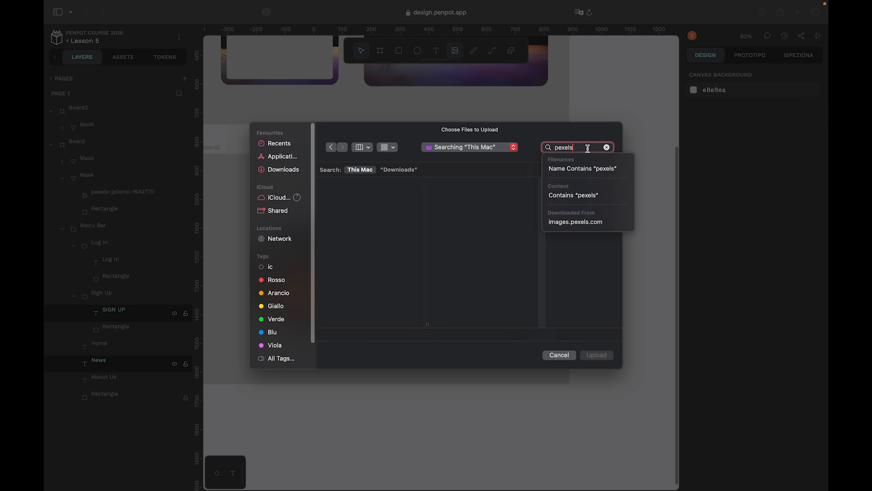
pyautogui.press('Down')
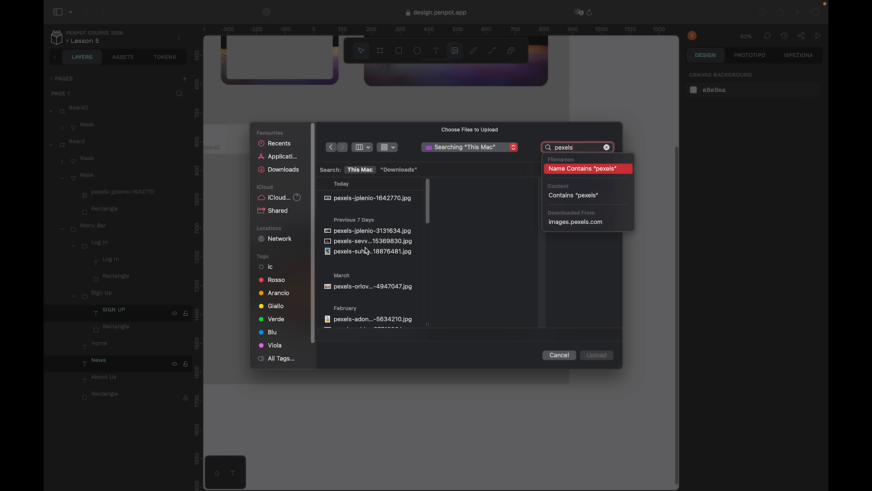
pyautogui.click(365, 251)
pyautogui.click(365, 251)
pyautogui.click(603, 356)
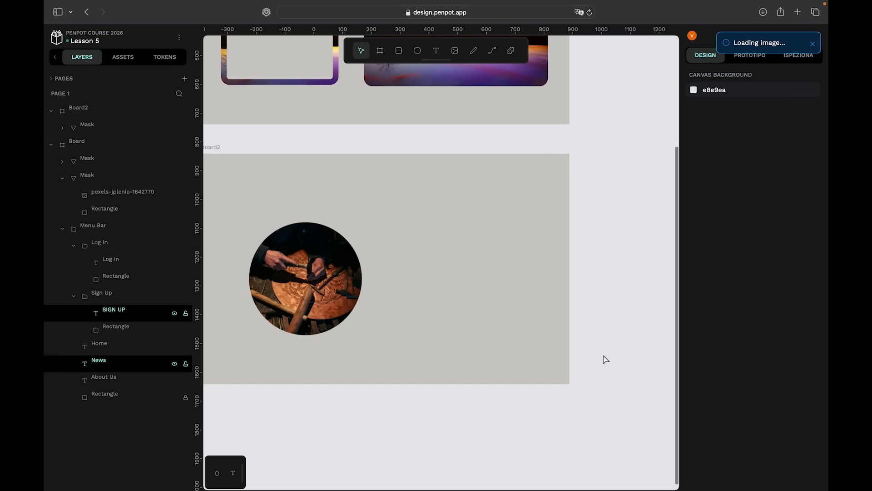
# Scale the imported puppy photo to about 453 × 603 and place it on Board2 beside the circular mask.
pyautogui.scroll(-5, 605, 358)
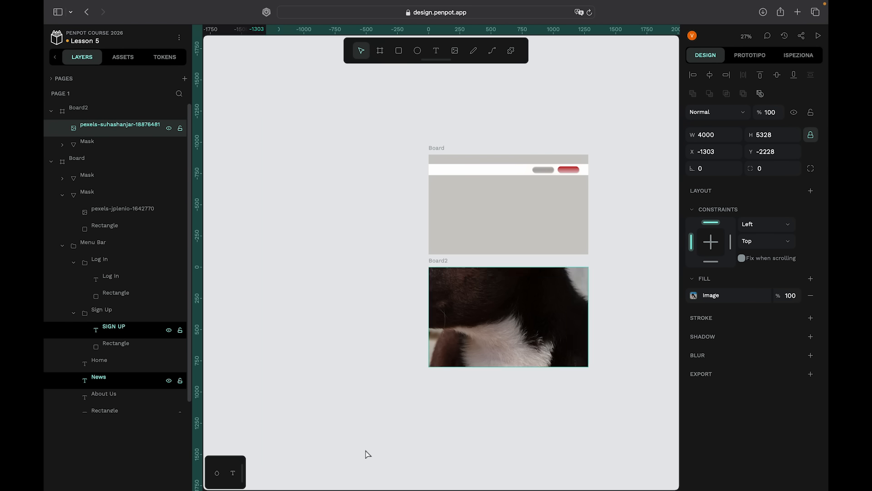
pyautogui.moveTo(366, 450); pyautogui.dragTo(337, 464)
pyautogui.scroll(-5, 427, 376)
pyautogui.scroll(-3, 428, 376)
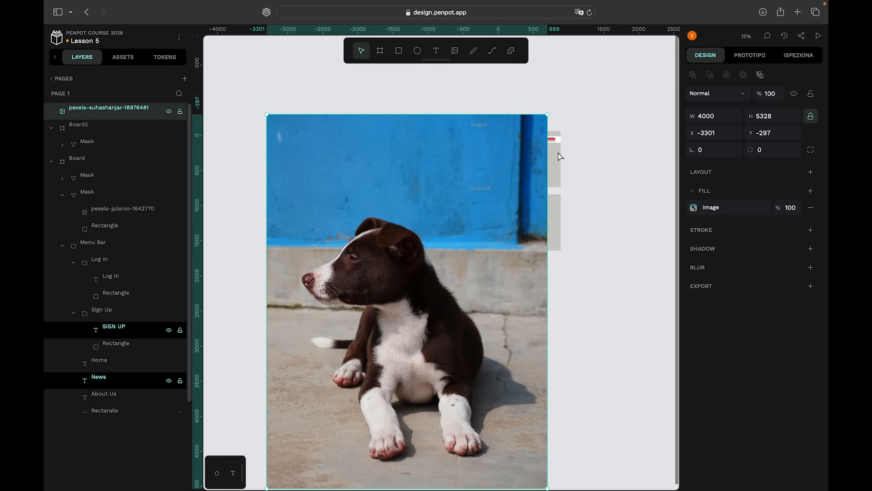
pyautogui.moveTo(548, 112); pyautogui.dragTo(347, 383)
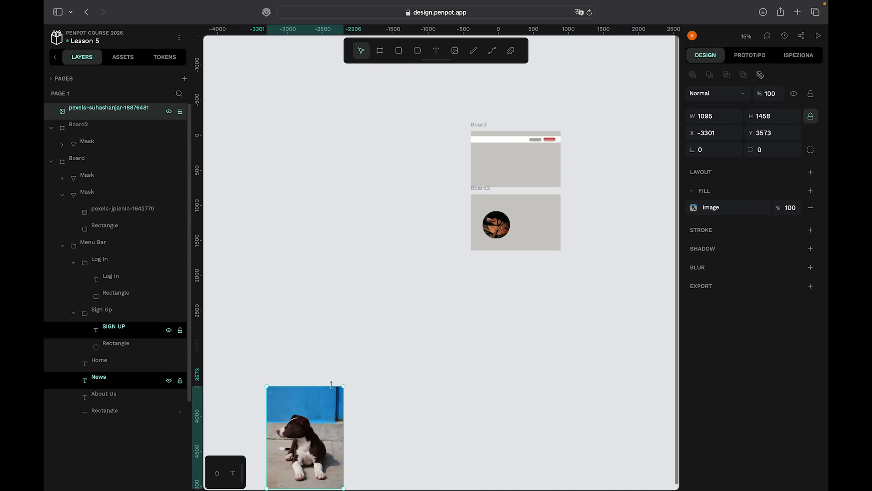
pyautogui.moveTo(313, 422); pyautogui.dragTo(563, 217)
pyautogui.scroll(2, 563, 217)
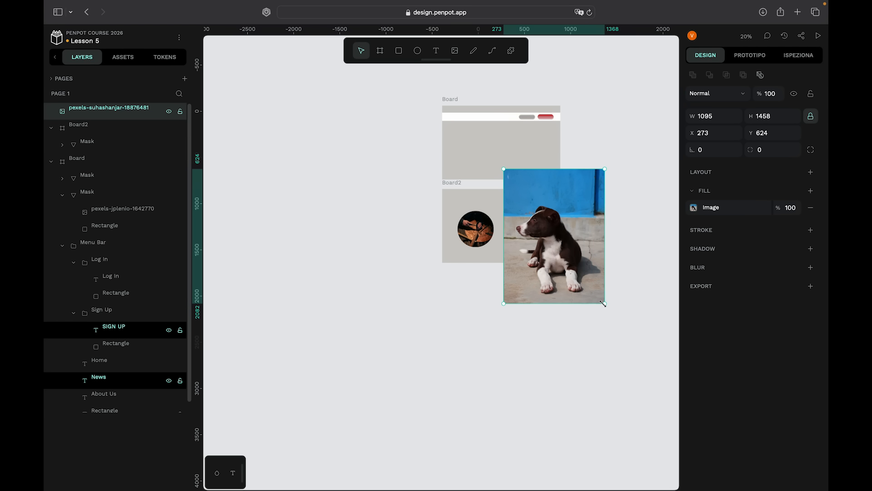
pyautogui.moveTo(604, 304); pyautogui.dragTo(538, 226)
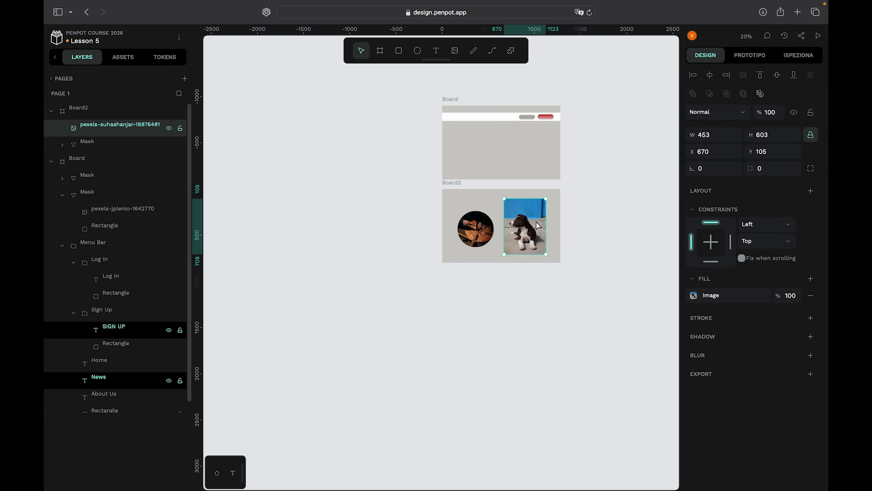
pyautogui.scroll(6, 537, 225)
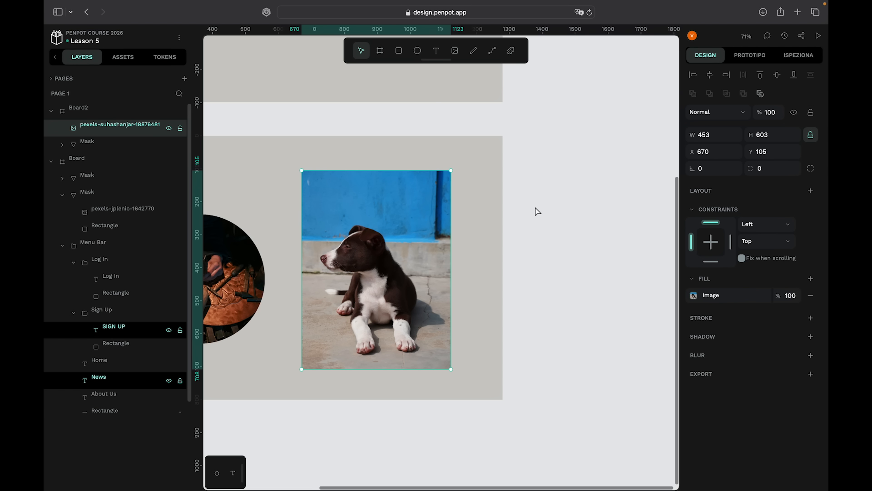
pyautogui.hscroll(-3, 463, 189)
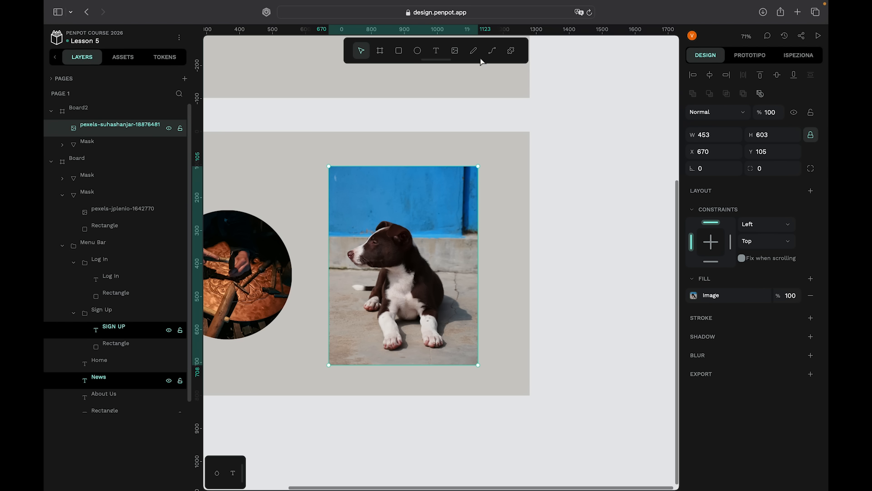
pyautogui.click(492, 51)
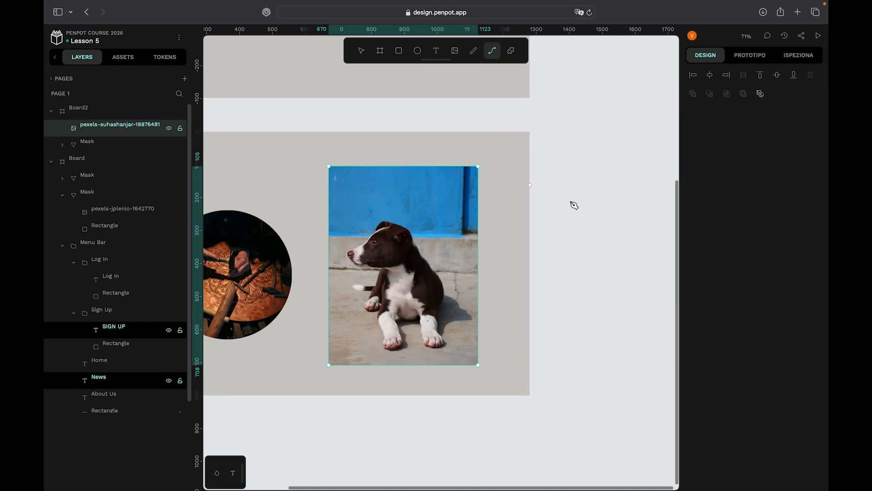
pyautogui.click(415, 189)
pyautogui.press('Escape')
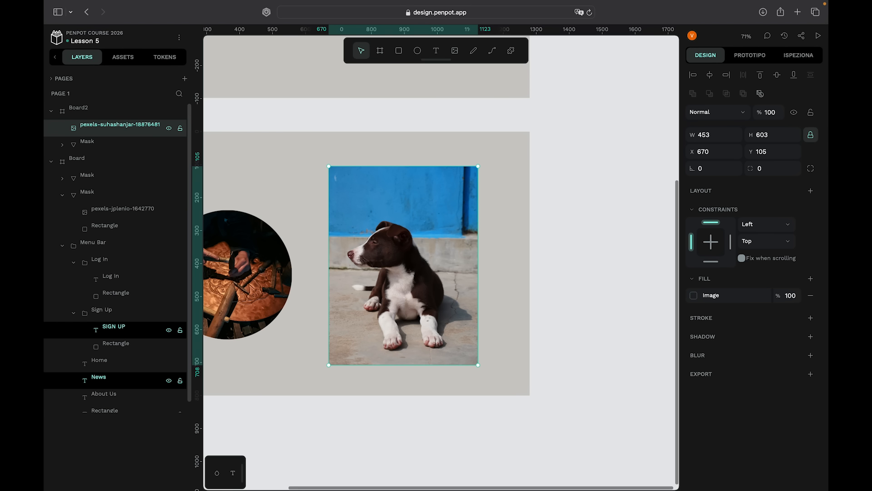
# Trace a closed straight-segment path about 329 × 438 around the puppy's head, body, legs and tail with the Path tool.
pyautogui.click(492, 50)
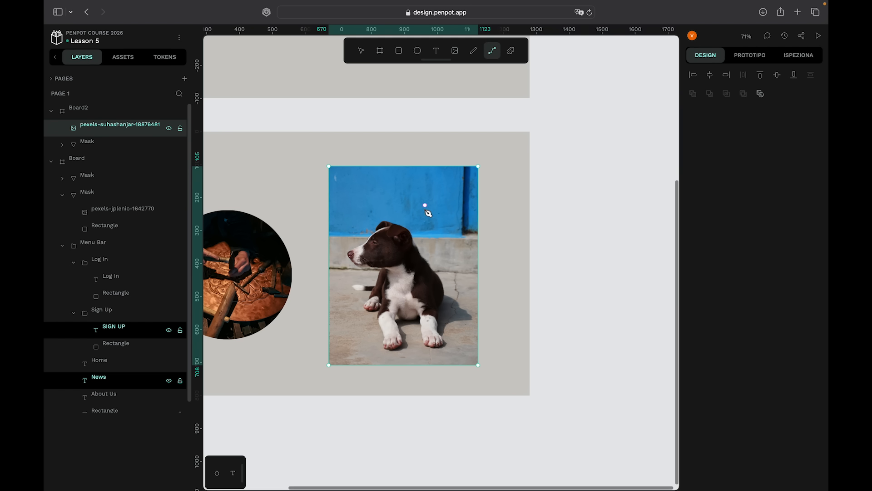
pyautogui.click(399, 212)
pyautogui.click(428, 254)
pyautogui.click(447, 274)
pyautogui.click(445, 317)
pyautogui.click(451, 347)
pyautogui.click(430, 357)
pyautogui.click(420, 352)
pyautogui.click(415, 328)
pyautogui.click(406, 329)
pyautogui.click(401, 352)
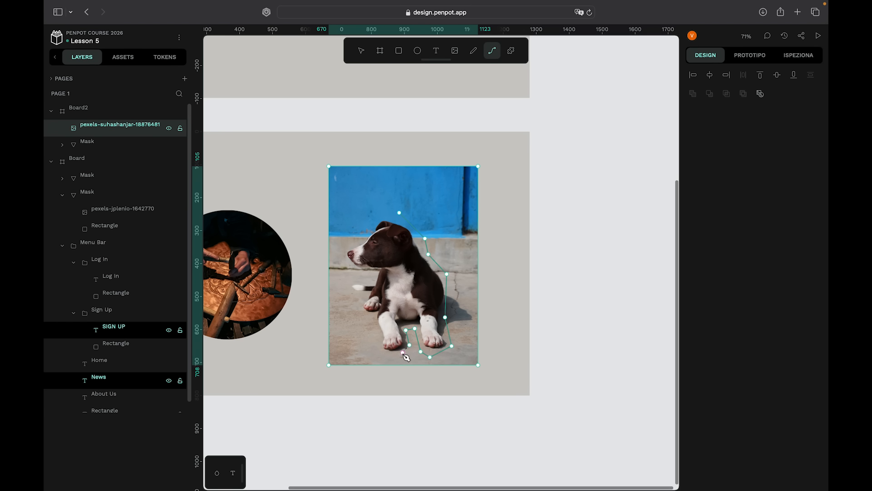
pyautogui.click(381, 353)
pyautogui.click(379, 343)
pyautogui.click(373, 320)
pyautogui.click(360, 310)
pyautogui.click(365, 295)
pyautogui.click(347, 283)
pyautogui.click(363, 279)
pyautogui.click(371, 280)
pyautogui.click(374, 272)
pyautogui.click(367, 270)
pyautogui.click(354, 272)
pyautogui.click(343, 252)
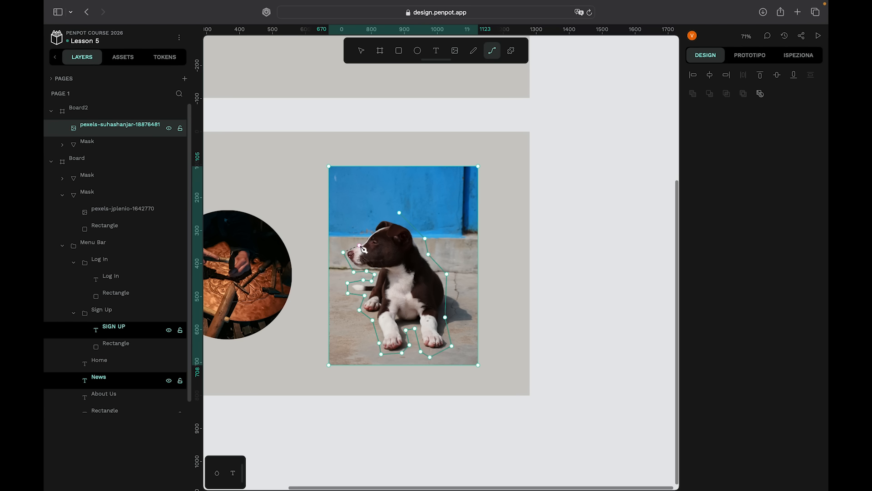
pyautogui.click(359, 243)
pyautogui.click(375, 224)
pyautogui.click(383, 216)
pyautogui.click(399, 212)
pyautogui.press('Escape')
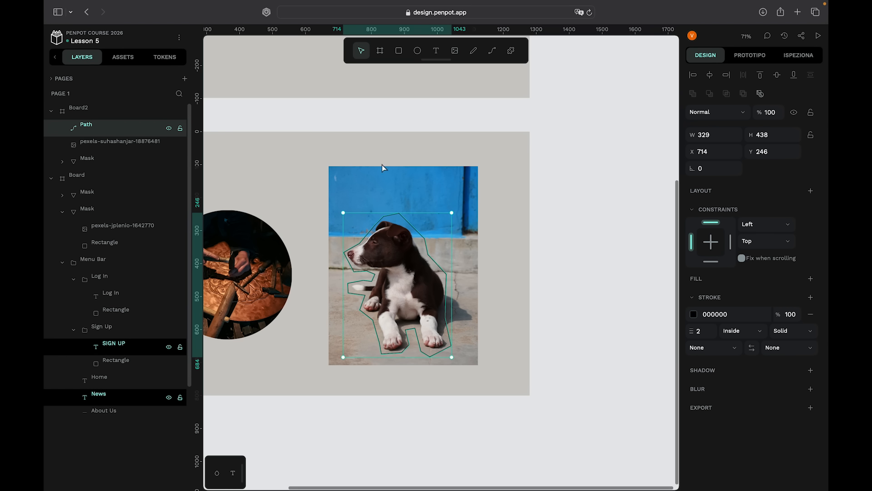
# Try to mask the puppy photo on Board2 with the outlined path.
pyautogui.keyDown('shift'); pyautogui.click(136, 142); pyautogui.keyUp('shift')
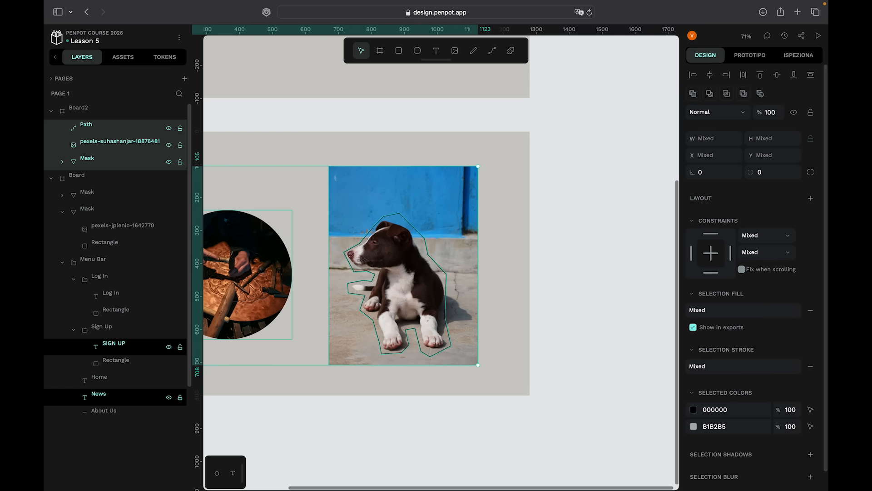
pyautogui.click(275, 76)
pyautogui.click(141, 142)
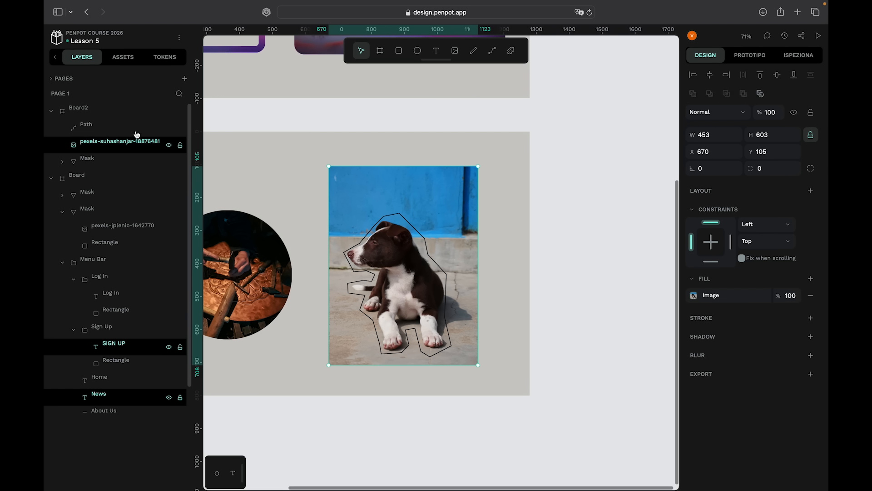
pyautogui.keyDown('shift'); pyautogui.click(127, 128); pyautogui.keyUp('shift')
pyautogui.rightClick(126, 128)
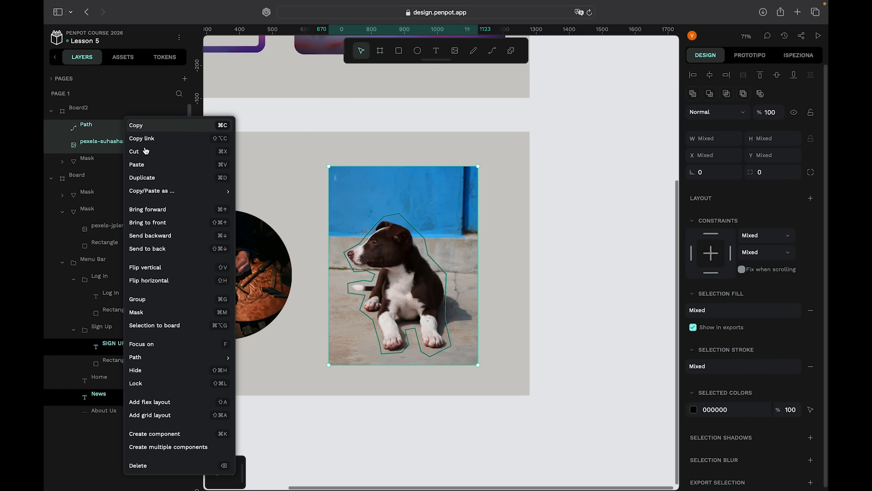
pyautogui.click(142, 315)
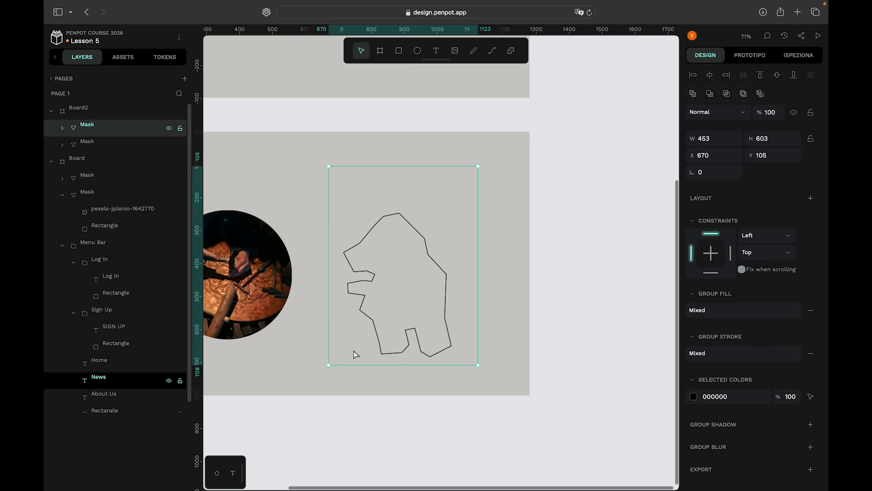
# Expand the puppy's mask group and move the photo above the path inside it.
pyautogui.scroll(5, 373, 359)
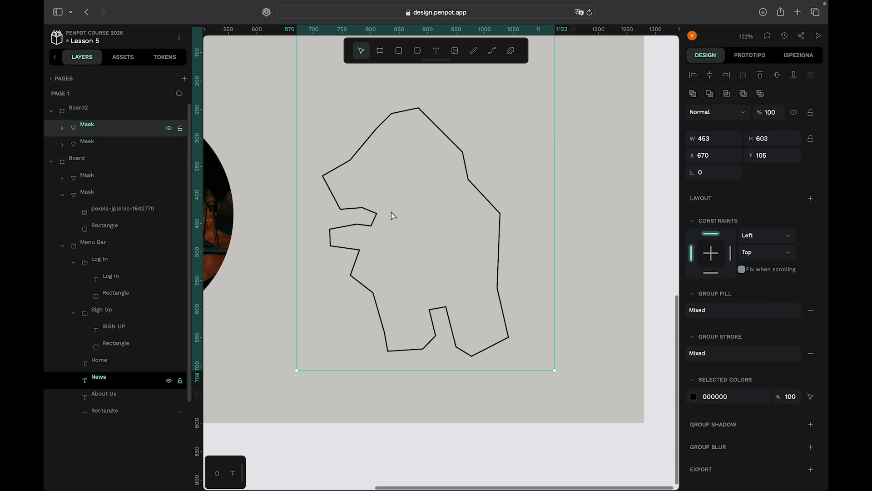
pyautogui.scroll(-4, 391, 212)
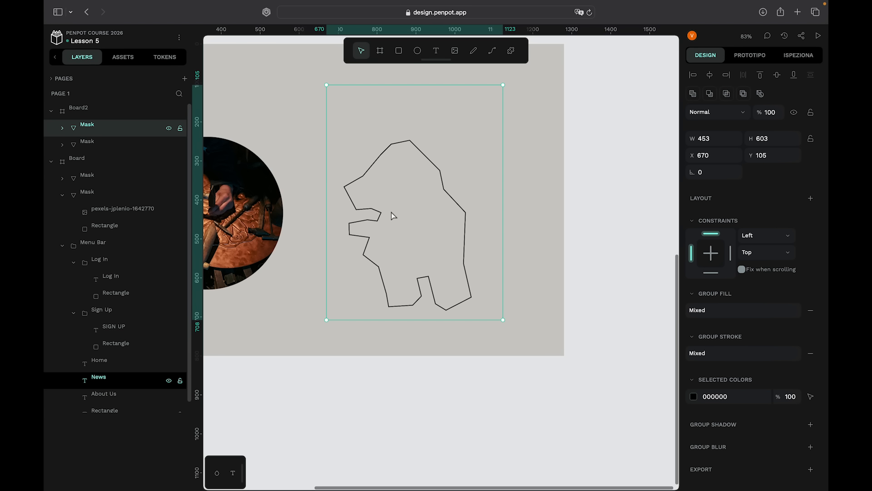
pyautogui.click(62, 128)
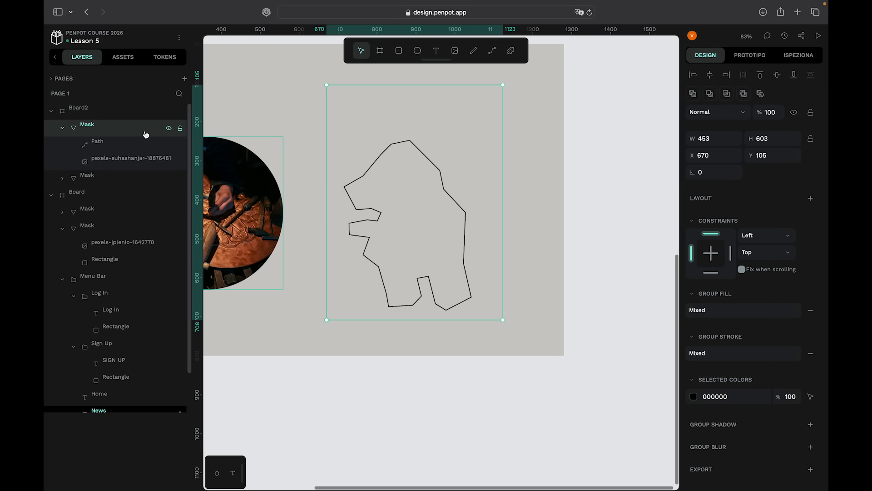
pyautogui.click(137, 143)
pyautogui.click(126, 161)
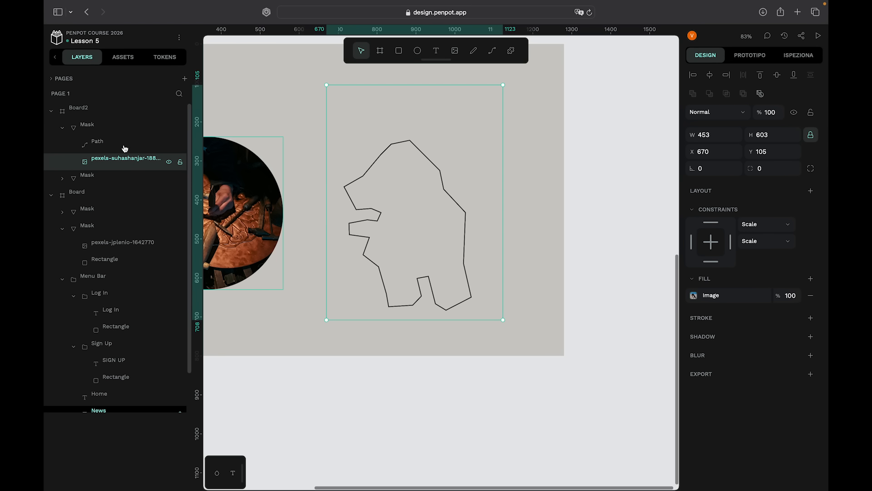
pyautogui.moveTo(117, 165); pyautogui.dragTo(113, 143)
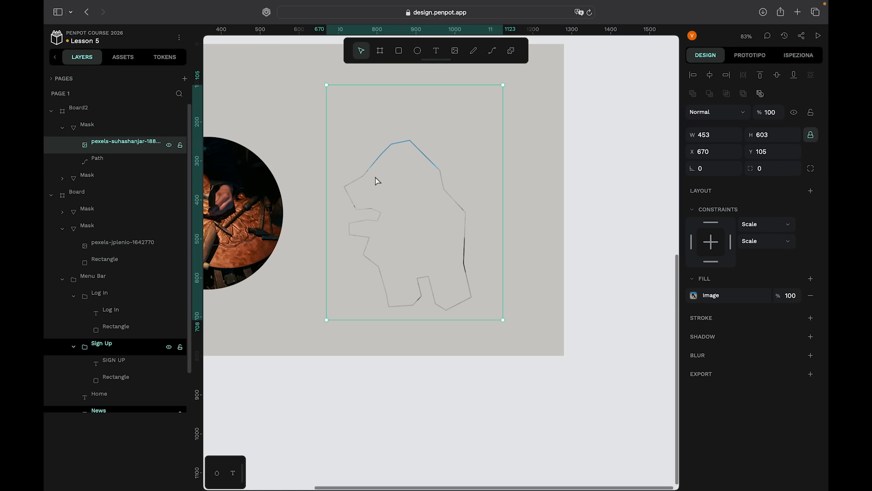
pyautogui.scroll(2, 375, 181)
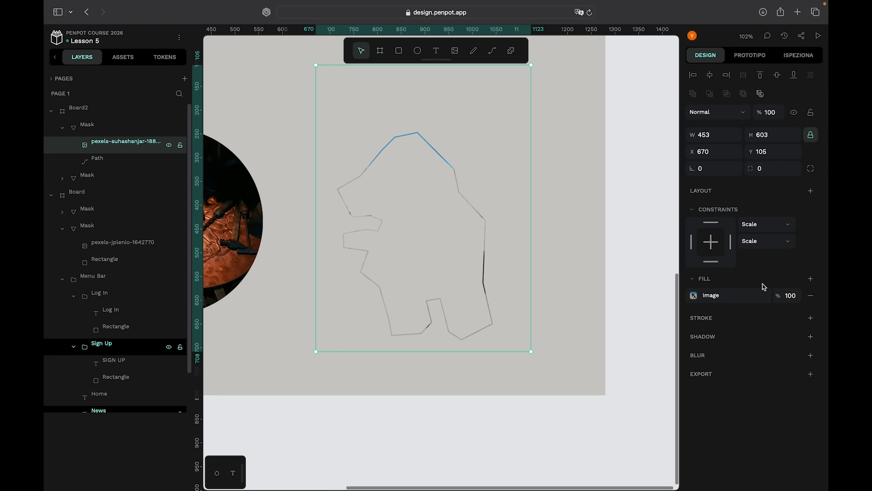
# Undo the photo's reordering and separate the path and puppy photo from their mask group.
pyautogui.moveTo(129, 142); pyautogui.dragTo(132, 169)
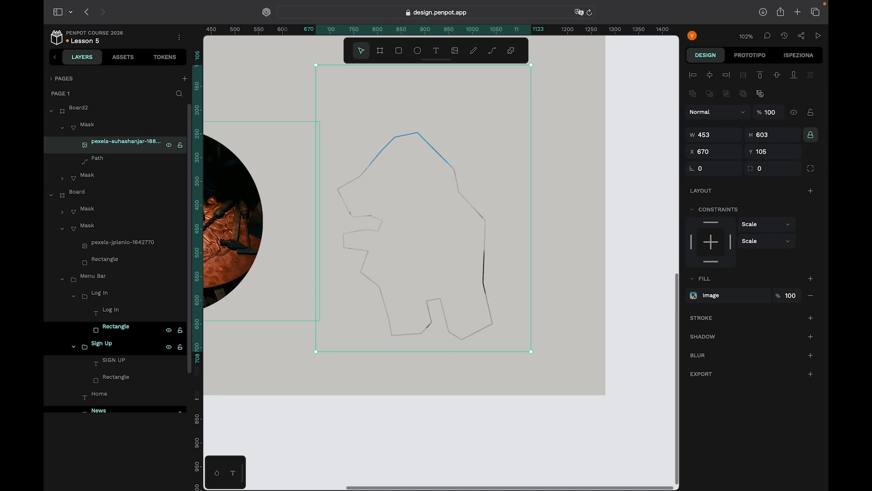
pyautogui.press('super+z')
pyautogui.press('super+shift+z')
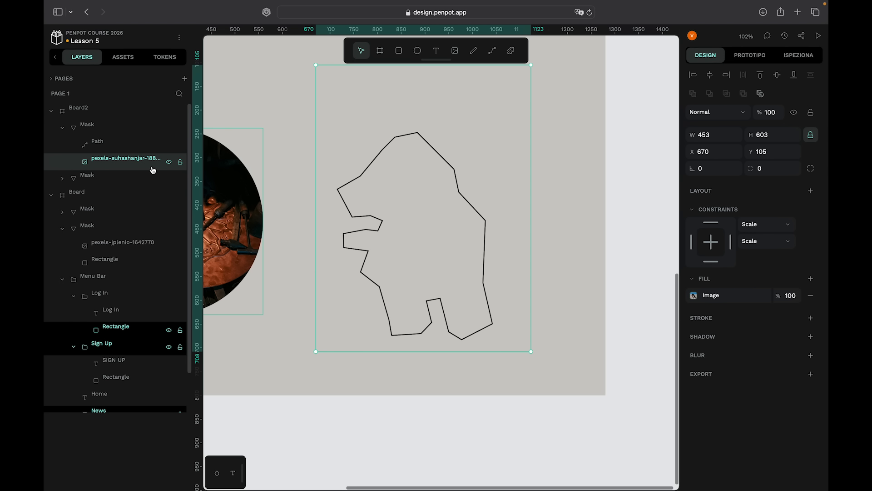
pyautogui.press('super+shift+m')
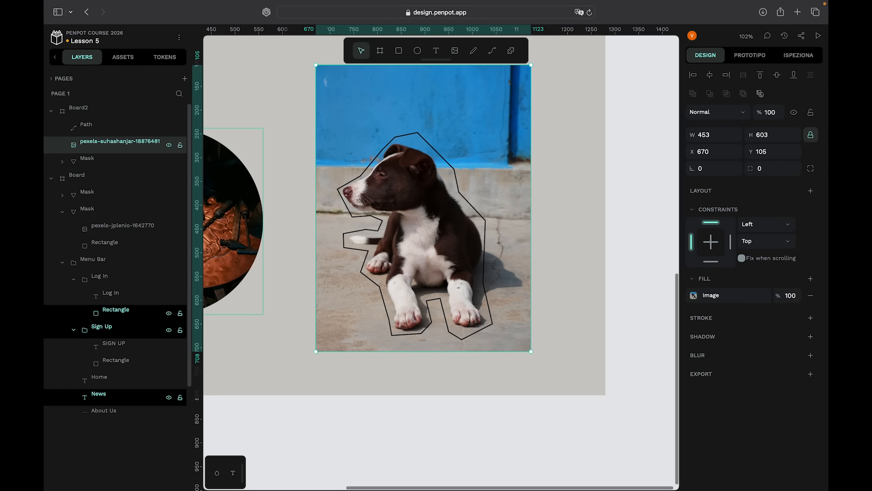
# Remove the stroke from the puppy-shaped path and add a solid B1B2B5 fill at 100% opacity.
pyautogui.click(110, 130)
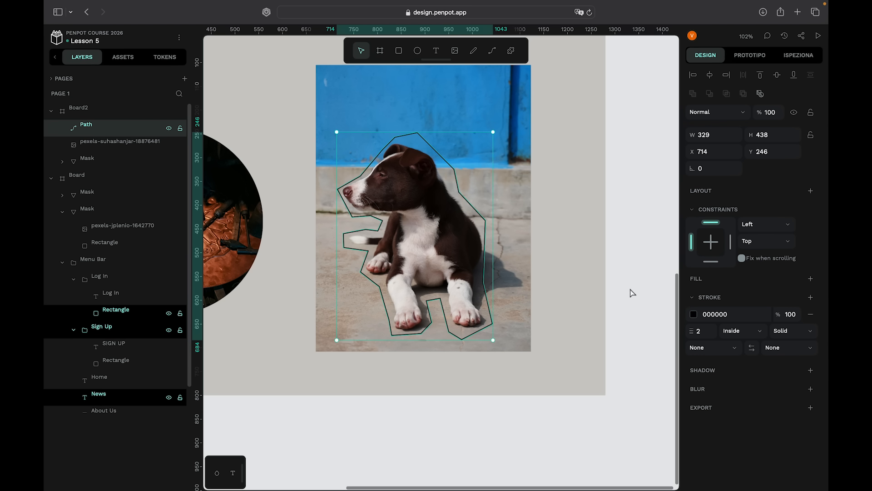
pyautogui.click(811, 316)
pyautogui.click(811, 279)
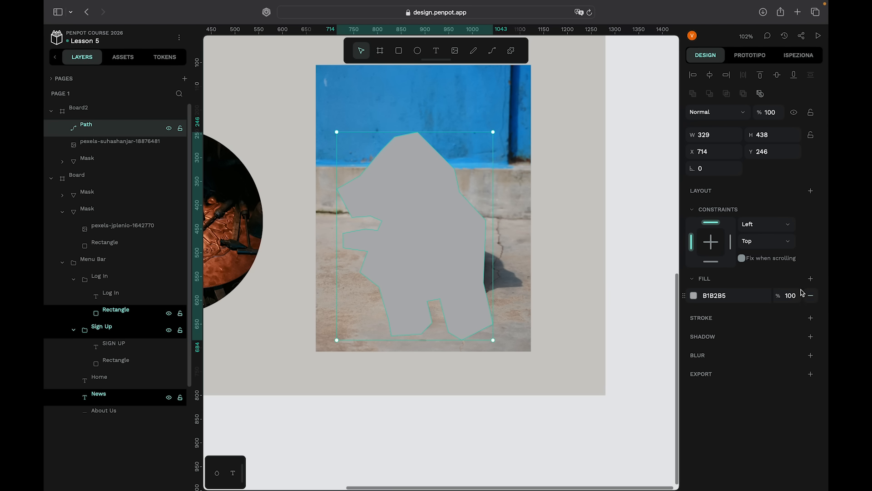
# Mask the puppy photo on Board2 together with the filled puppy-shaped path.
pyautogui.click(140, 144)
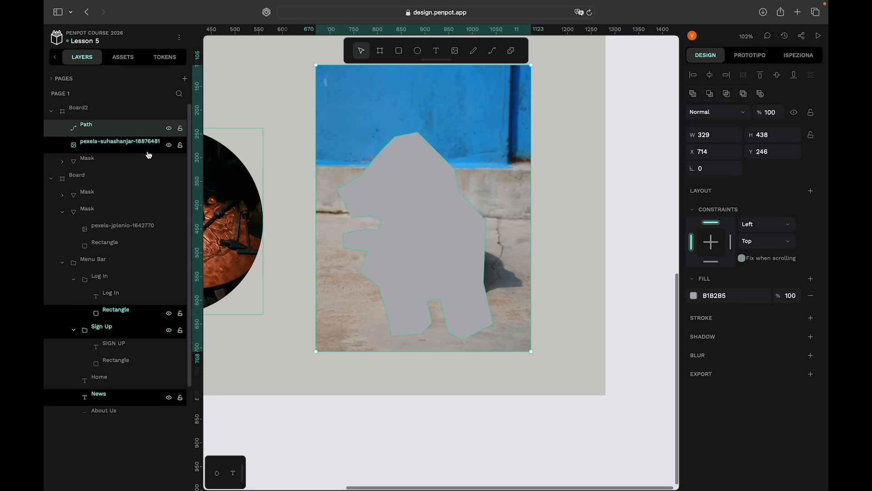
pyautogui.keyDown('shift'); pyautogui.click(148, 152); pyautogui.keyUp('shift')
pyautogui.rightClick(152, 135)
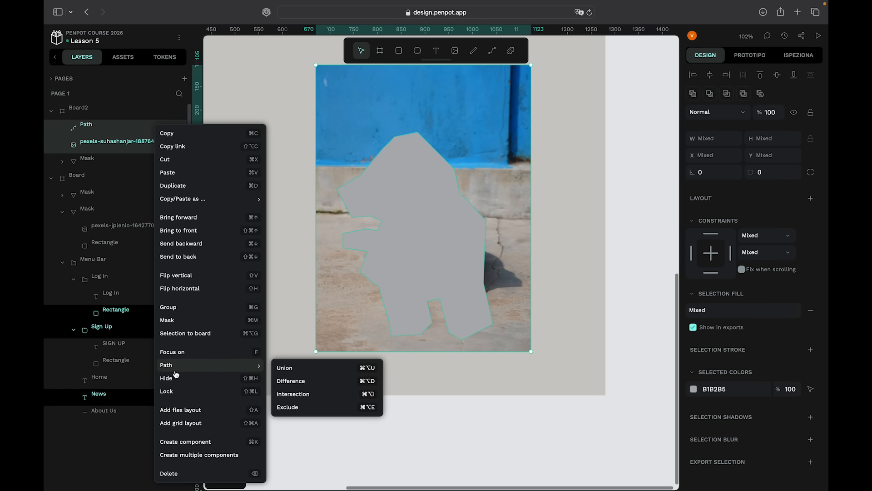
pyautogui.click(180, 320)
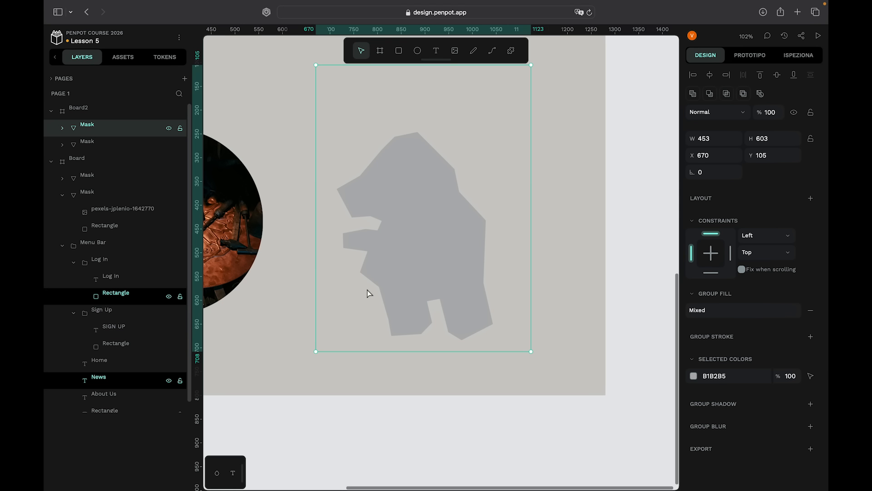
# Expand the puppy's mask group and move the path below the photo inside it.
pyautogui.click(63, 128)
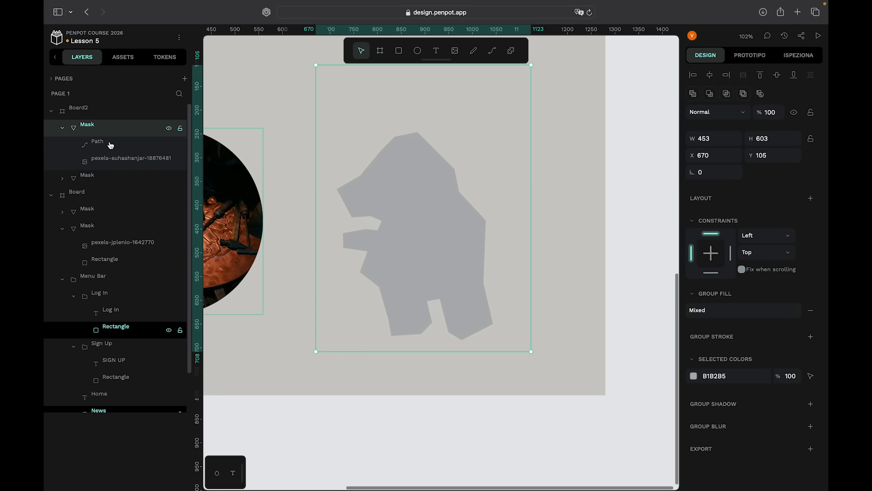
pyautogui.click(110, 145)
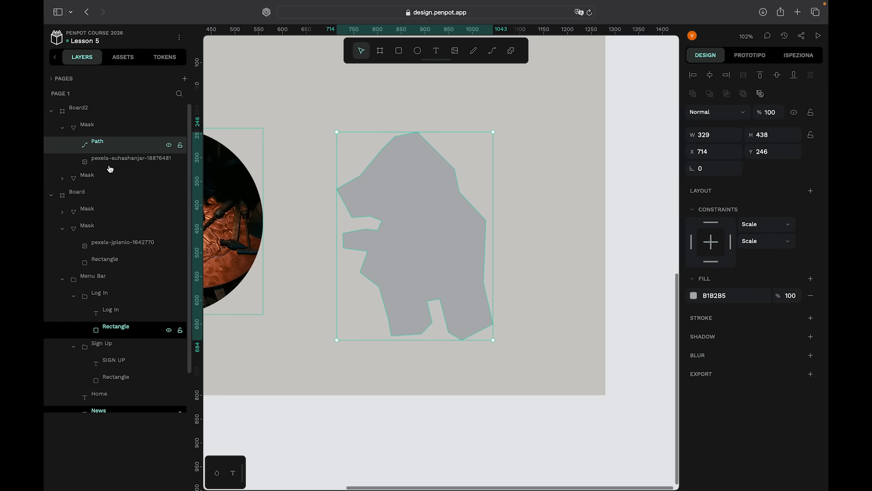
pyautogui.moveTo(105, 147); pyautogui.dragTo(113, 168)
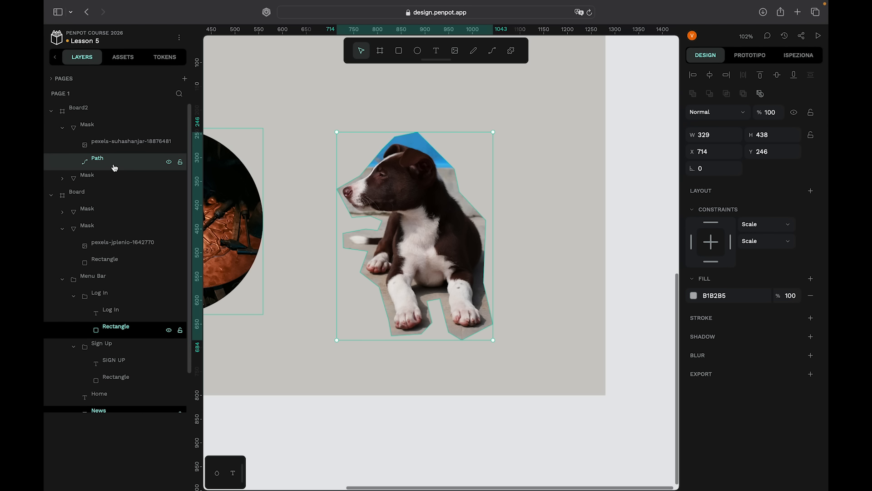
# Shrink the sunset photo inside the frame-shaped mask on Board to about 777 by 437.
pyautogui.scroll(-8, 421, 194)
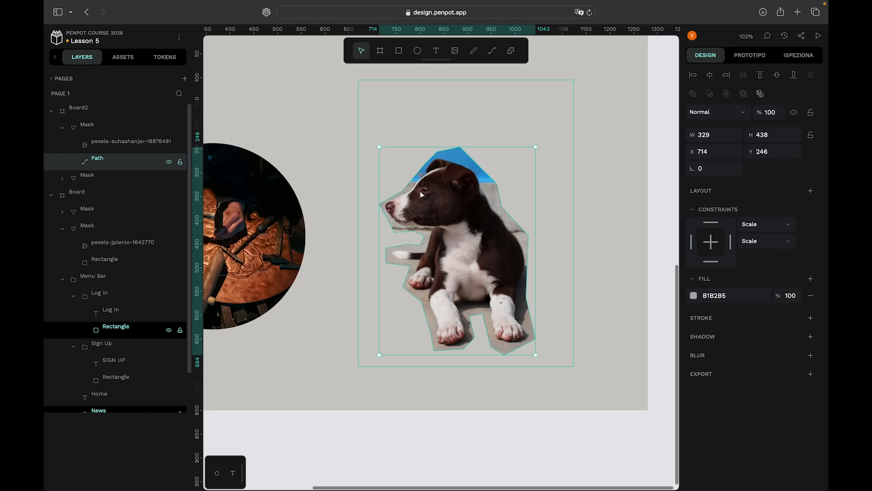
pyautogui.scroll(3, 422, 276)
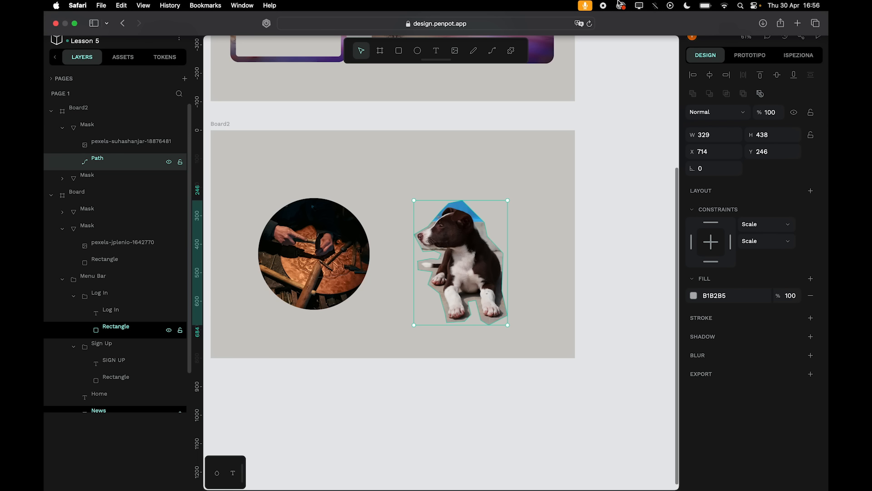
pyautogui.scroll(3, 370, 390)
pyautogui.scroll(-3, 370, 387)
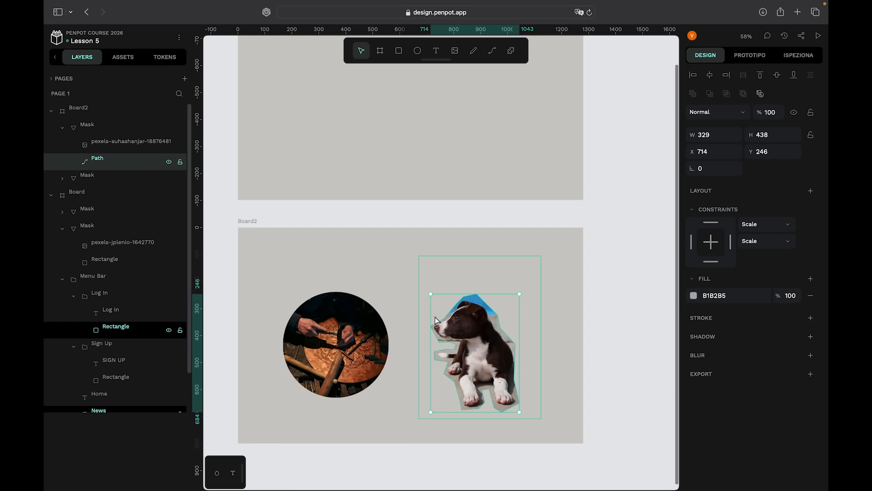
pyautogui.hscroll(-2, 437, 321)
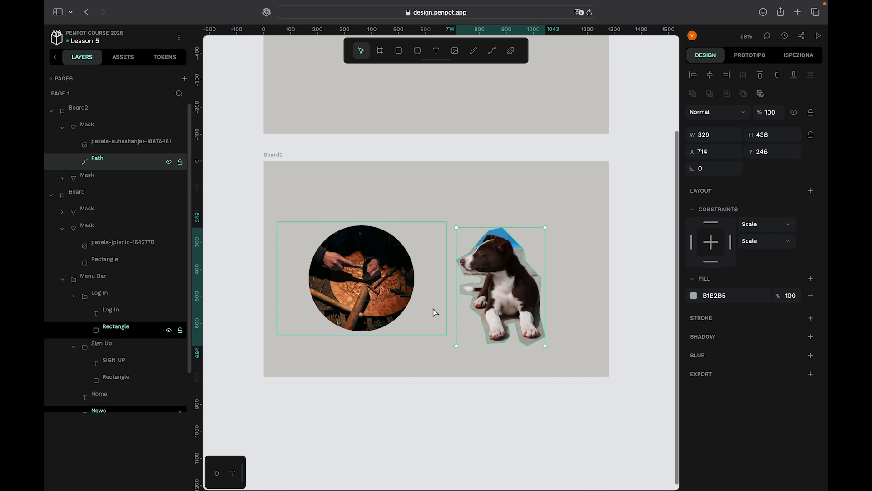
pyautogui.scroll(8, 434, 312)
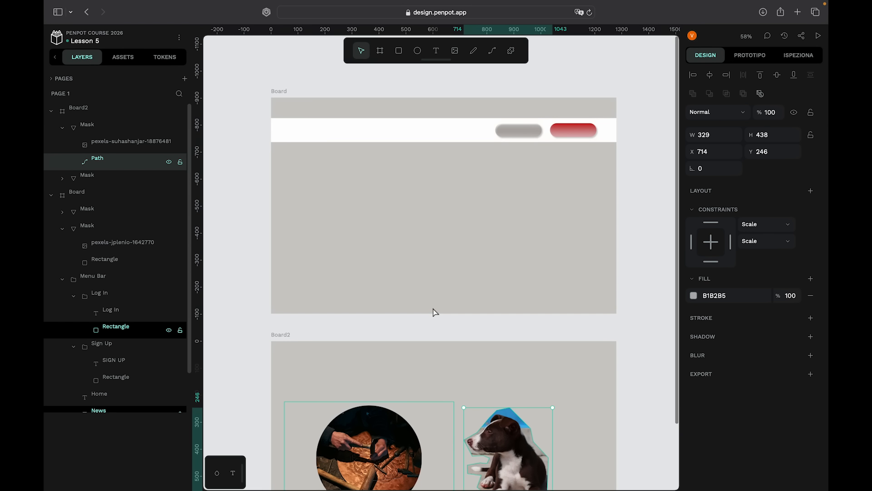
pyautogui.scroll(2, 434, 313)
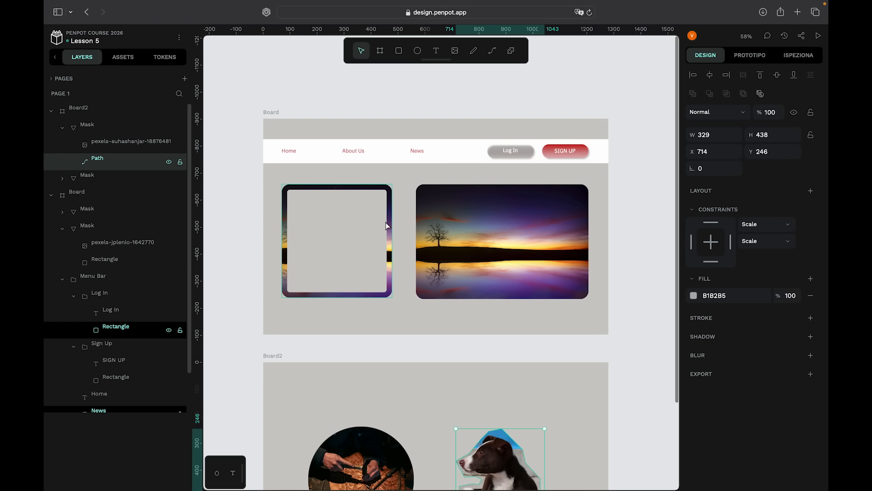
pyautogui.doubleClick(389, 247)
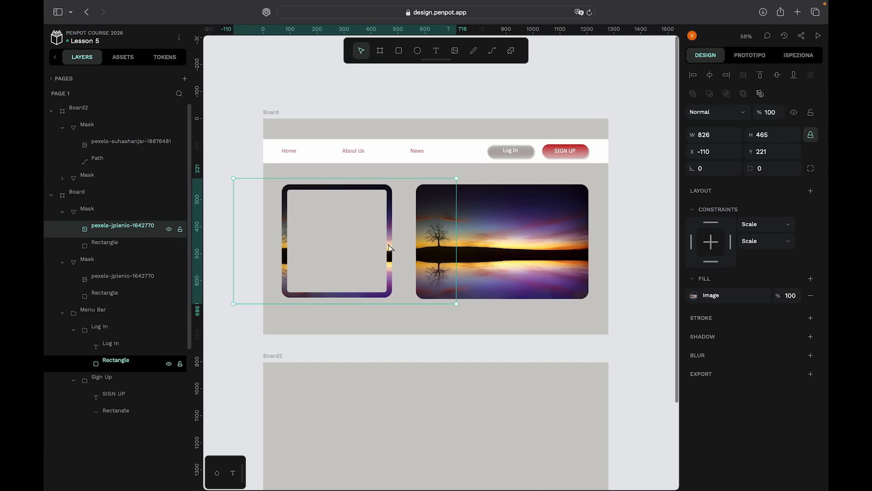
pyautogui.moveTo(456, 230); pyautogui.dragTo(442, 230)
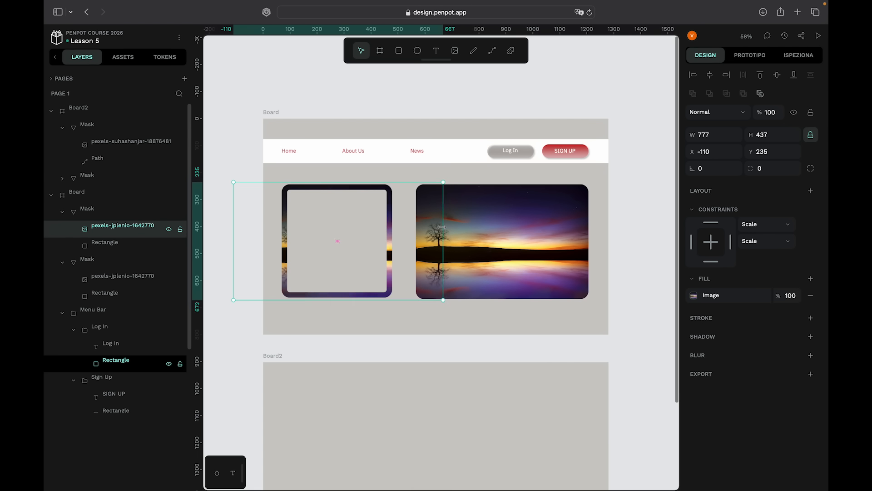
# Try 50% opacity on the rounded-rectangle sunset mask and undo the change.
pyautogui.click(541, 242)
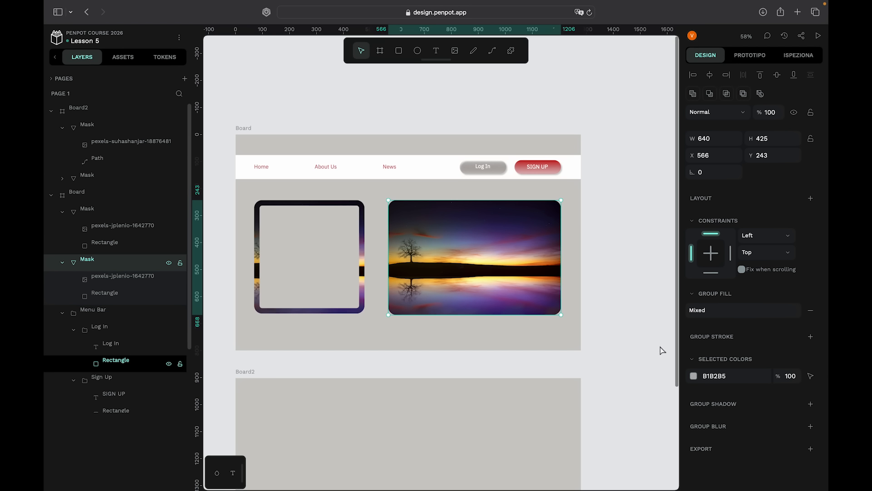
pyautogui.scroll(3, 556, 331)
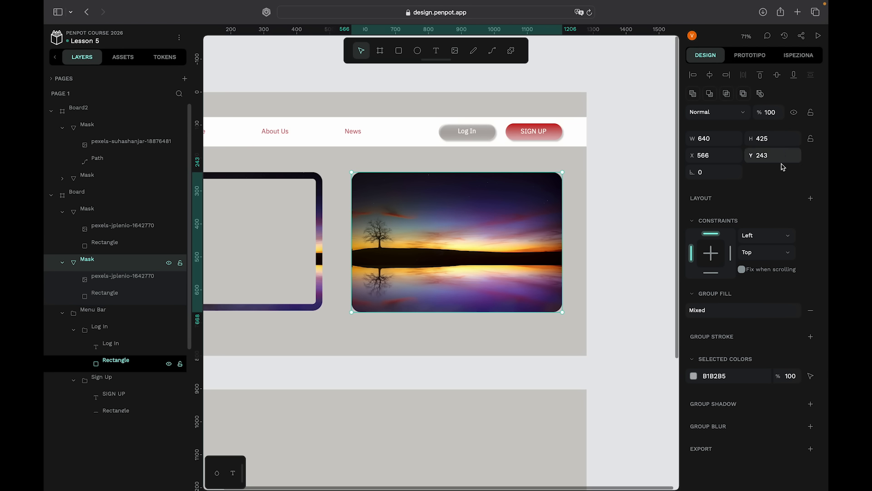
pyautogui.click(771, 113)
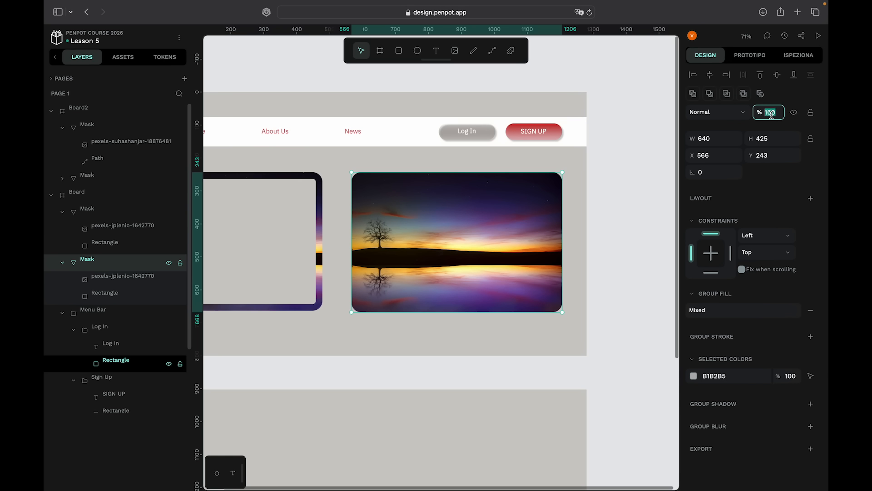
pyautogui.write('50')
pyautogui.press('Return')
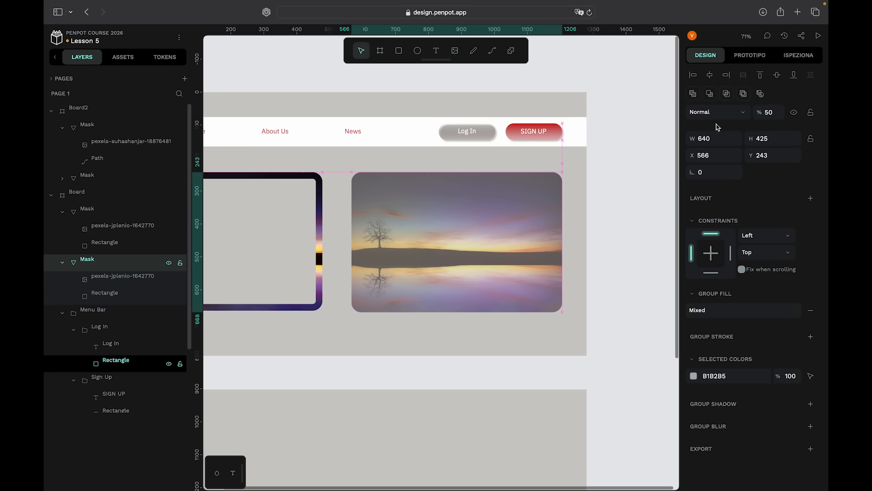
pyautogui.click(641, 215)
pyautogui.hscroll(-4, 641, 214)
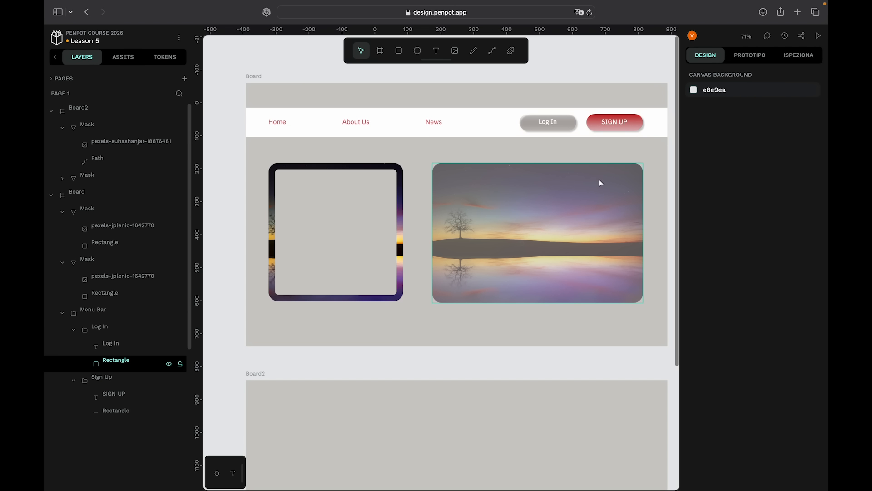
pyautogui.hscroll(1, 600, 181)
pyautogui.scroll(1, 600, 182)
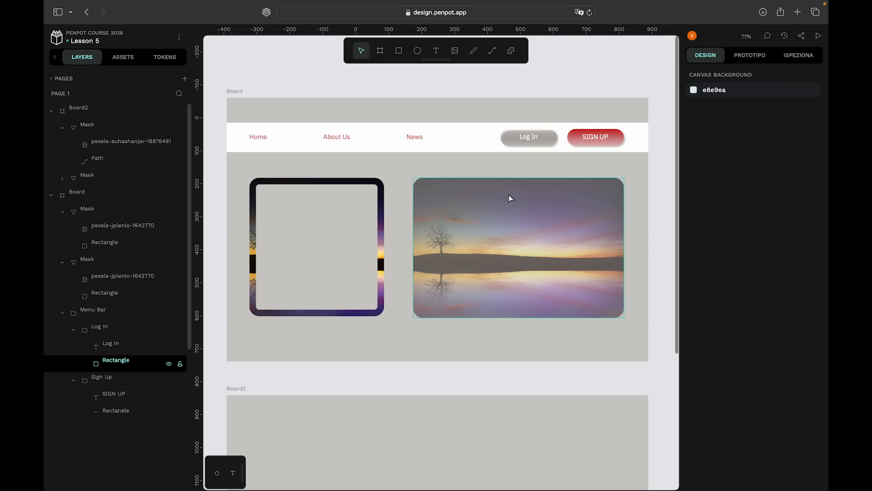
pyautogui.press('super+z')
pyautogui.scroll(-2, 509, 198)
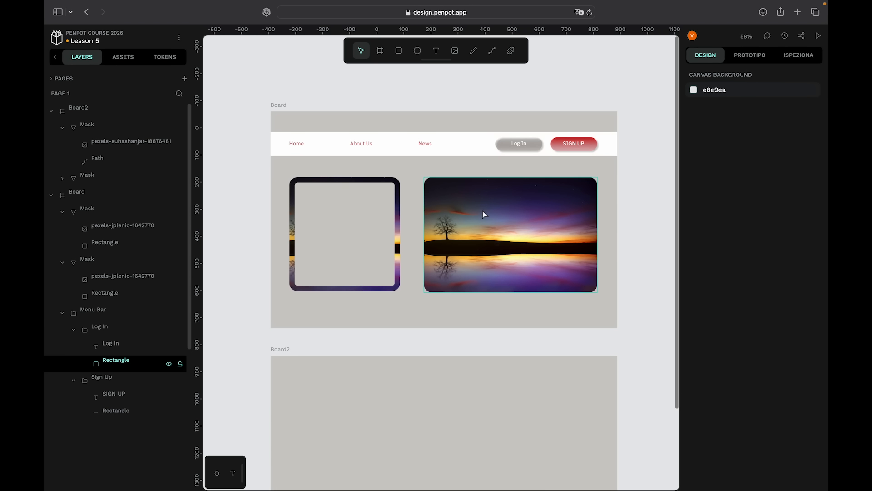
# Try the Darken, Multiply and Color burn blend modes on the frame-shaped mask and restore Normal.
pyautogui.click(398, 213)
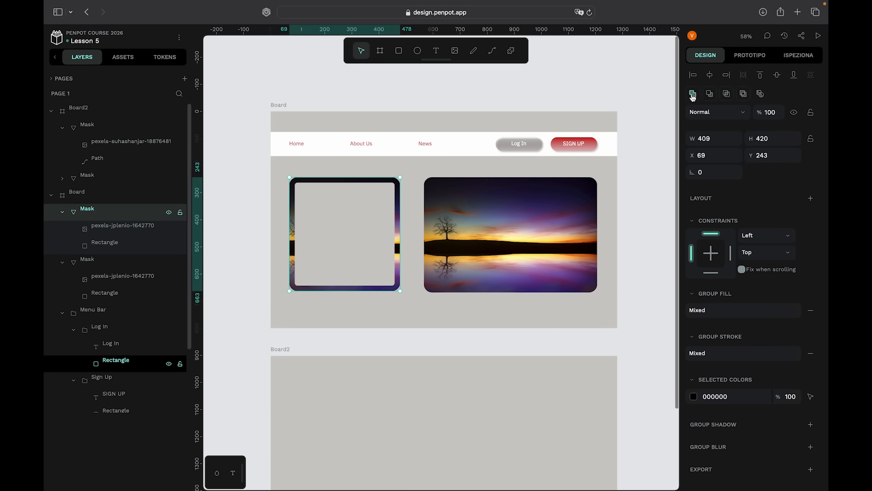
pyautogui.click(723, 113)
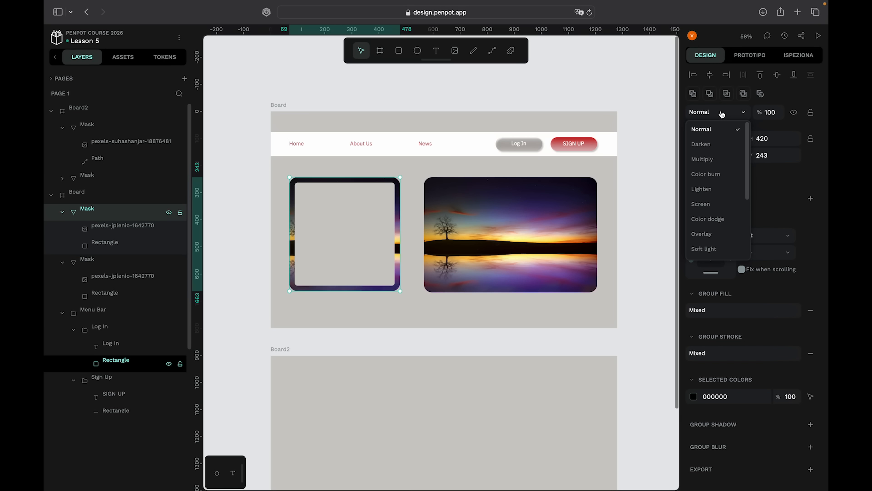
pyautogui.click(714, 143)
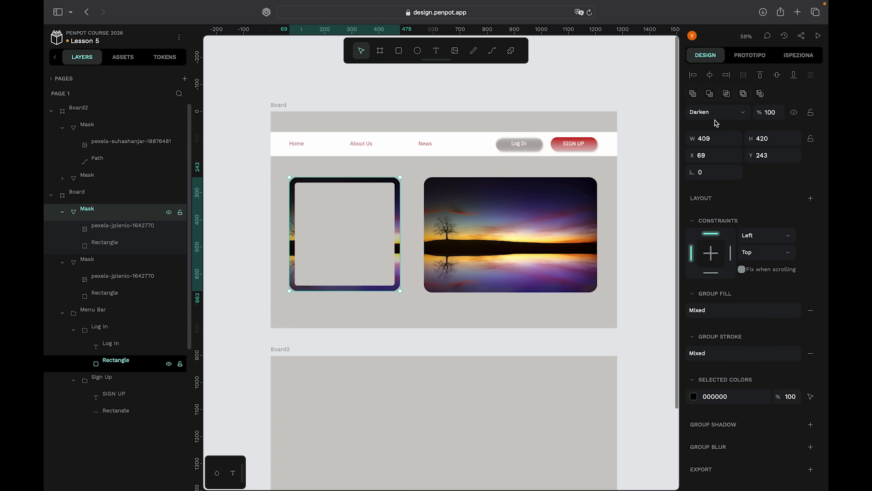
pyautogui.click(723, 112)
pyautogui.click(715, 159)
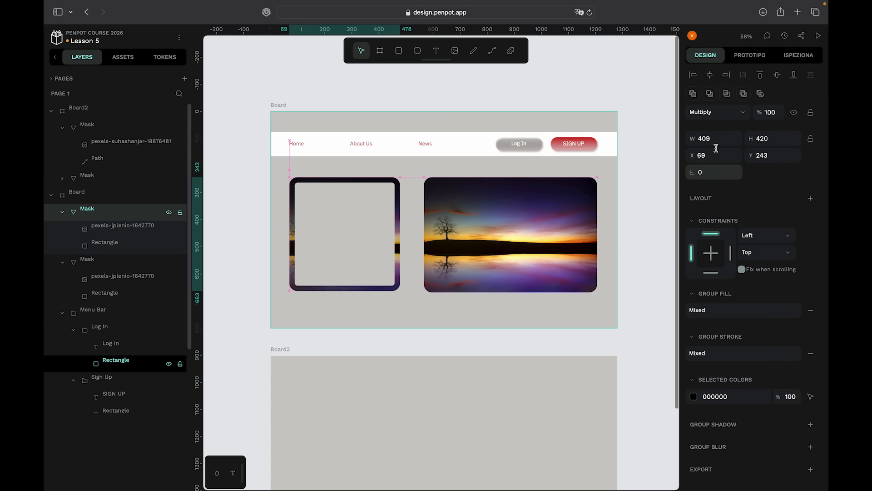
pyautogui.click(722, 113)
pyautogui.click(737, 180)
pyautogui.click(723, 113)
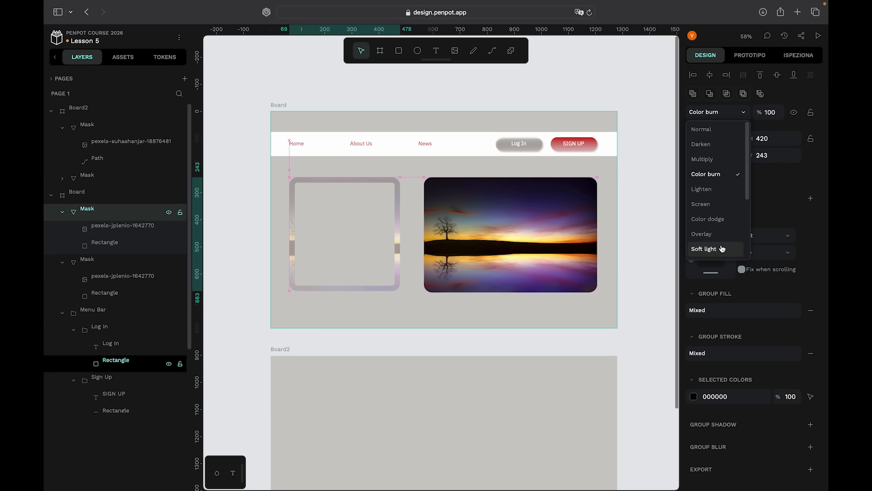
pyautogui.click(713, 130)
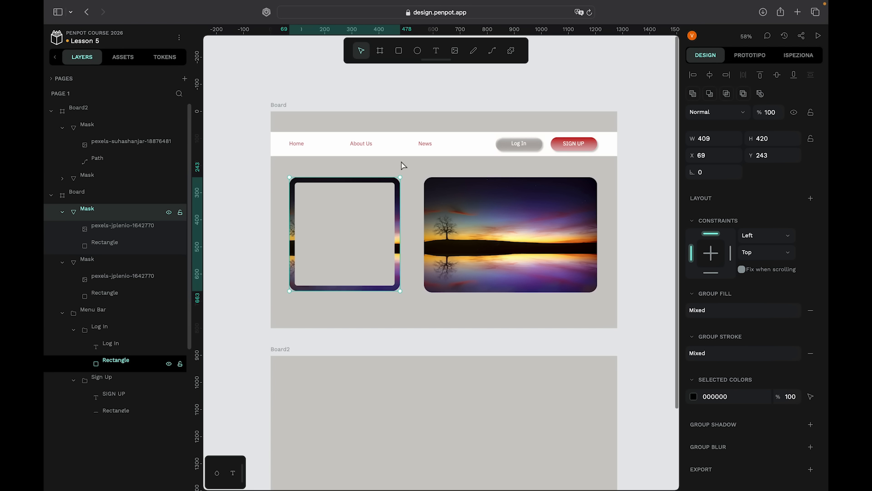
# Preview the blend mode options on the frame-shaped mask once more and keep Normal.
pyautogui.scroll(2, 402, 165)
pyautogui.hscroll(-1, 402, 165)
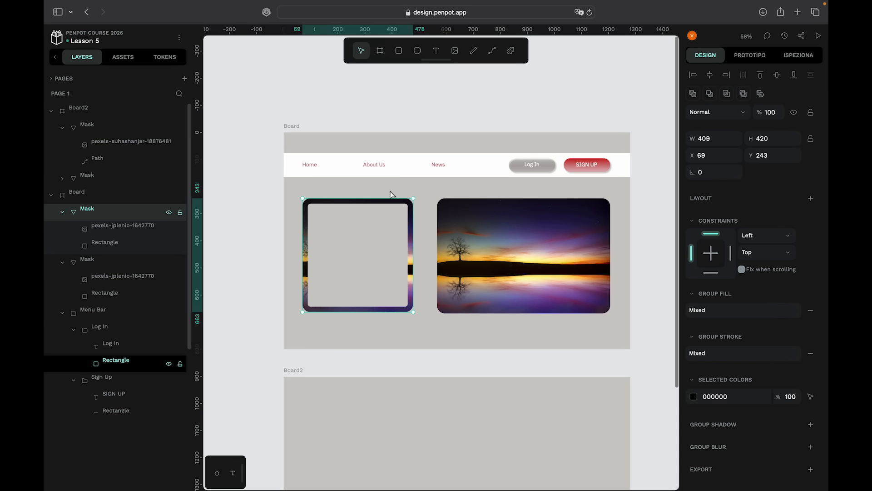
pyautogui.scroll(3, 459, 168)
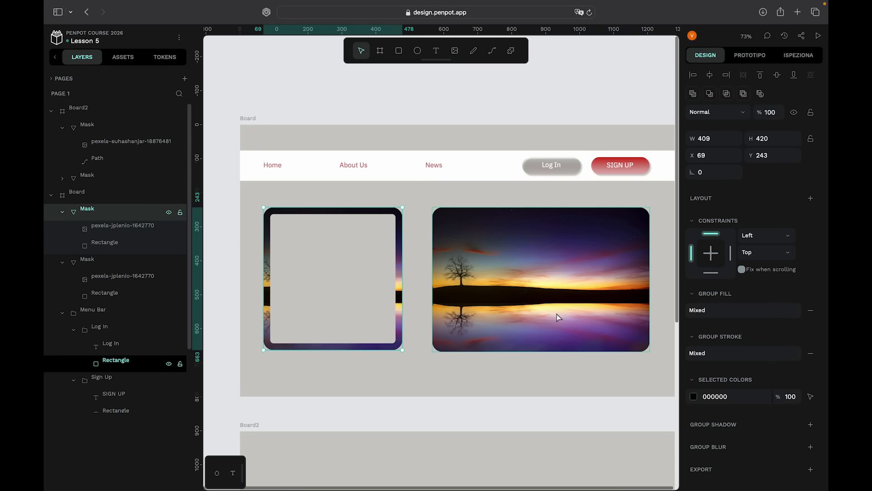
pyautogui.hscroll(3, 558, 315)
pyautogui.scroll(-1, 557, 315)
pyautogui.hscroll(-3, 557, 314)
pyautogui.scroll(1, 557, 314)
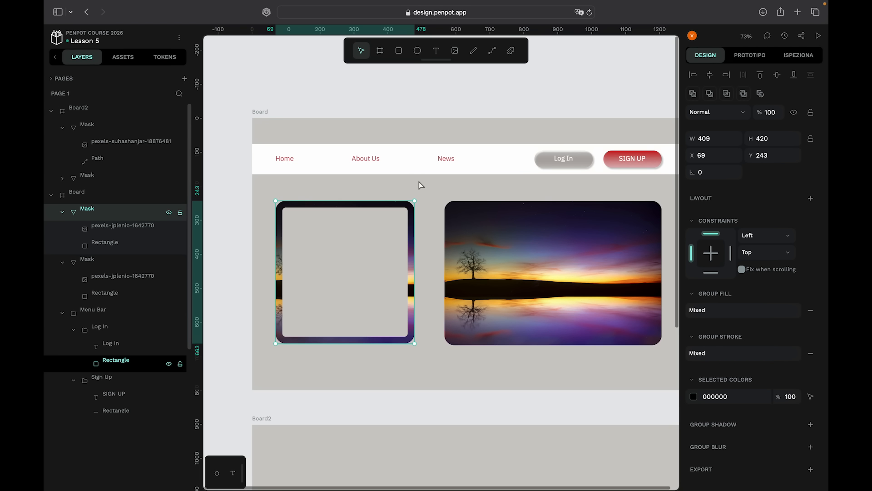
pyautogui.click(745, 113)
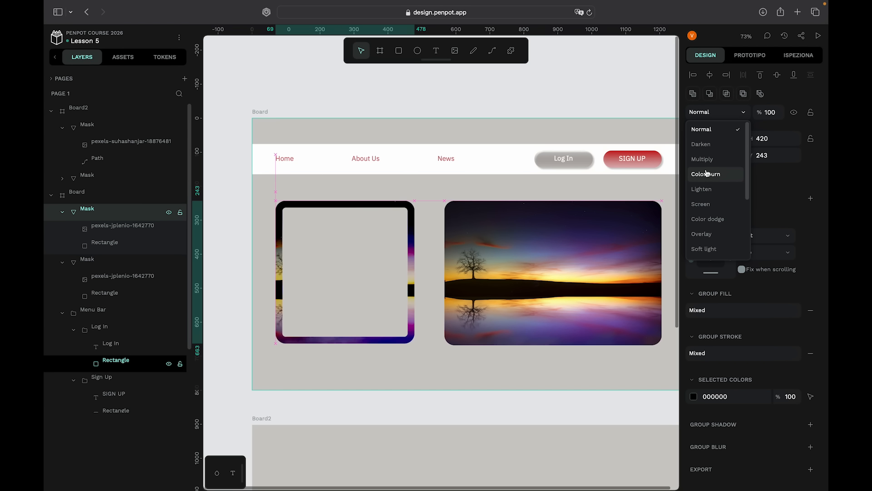
pyautogui.click(707, 130)
pyautogui.click(613, 97)
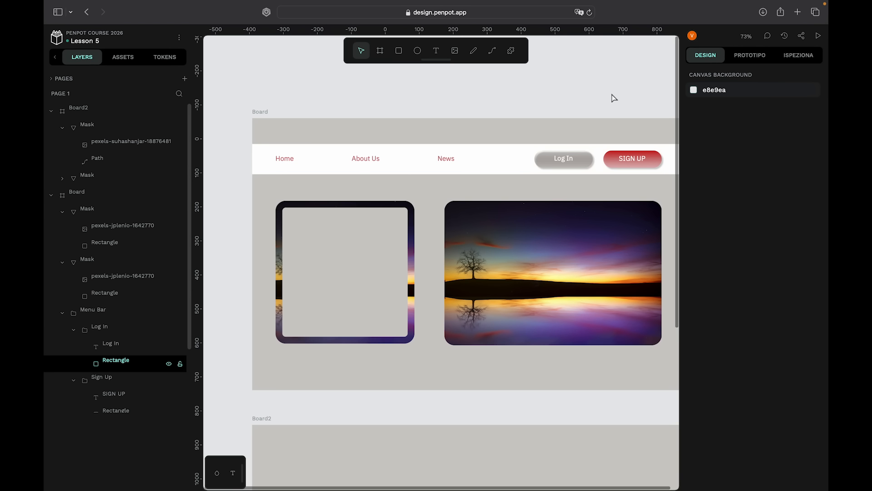
pyautogui.scroll(-3, 614, 97)
pyautogui.scroll(3, 482, 340)
pyautogui.hscroll(2, 482, 340)
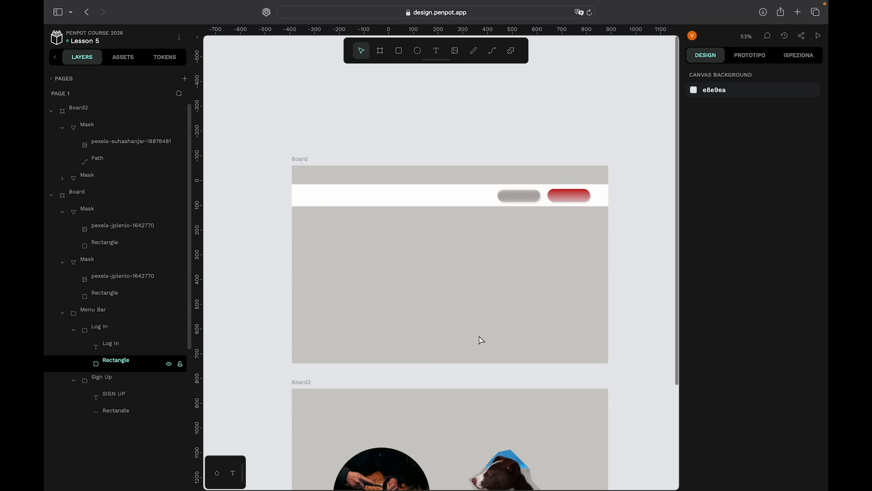
pyautogui.scroll(-2, 482, 340)
pyautogui.scroll(3, 487, 169)
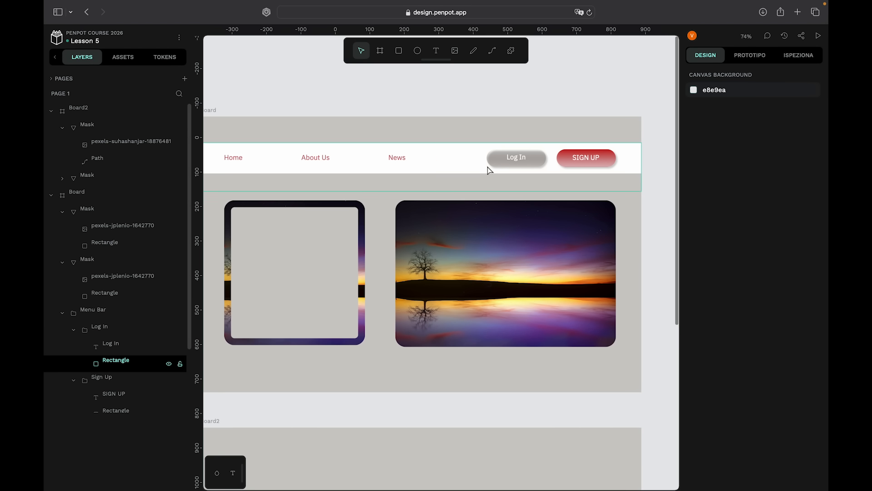
pyautogui.hscroll(-1, 445, 145)
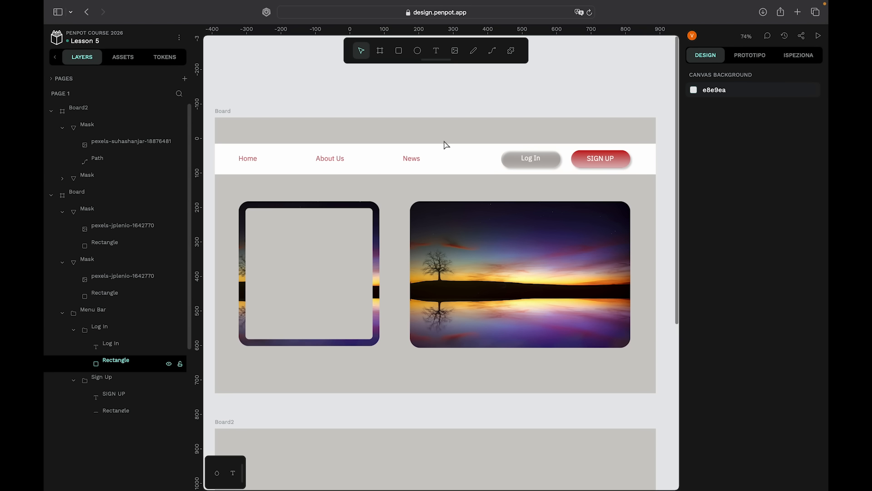